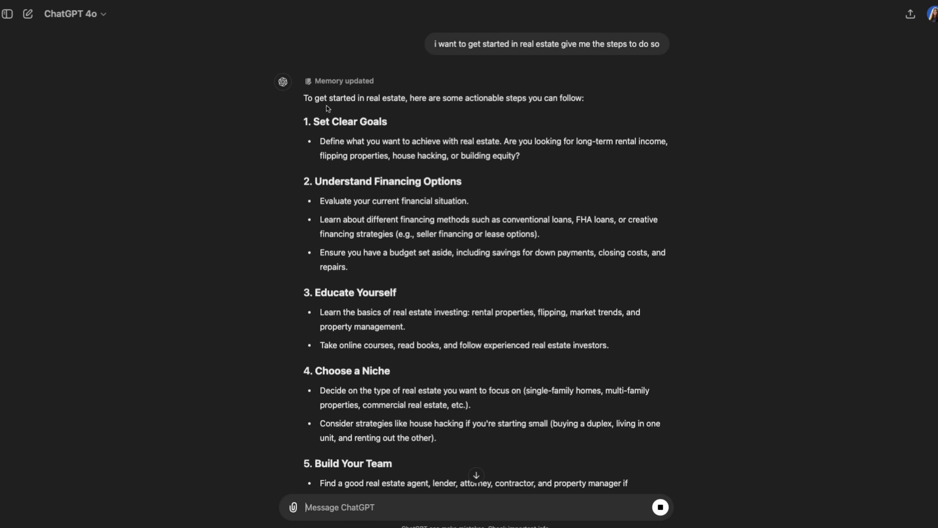
# Read through ChatGPT's list of steps for getting started in real estate, from setting clear goals to expanding
pyautogui.scroll(-3, 498, 173)
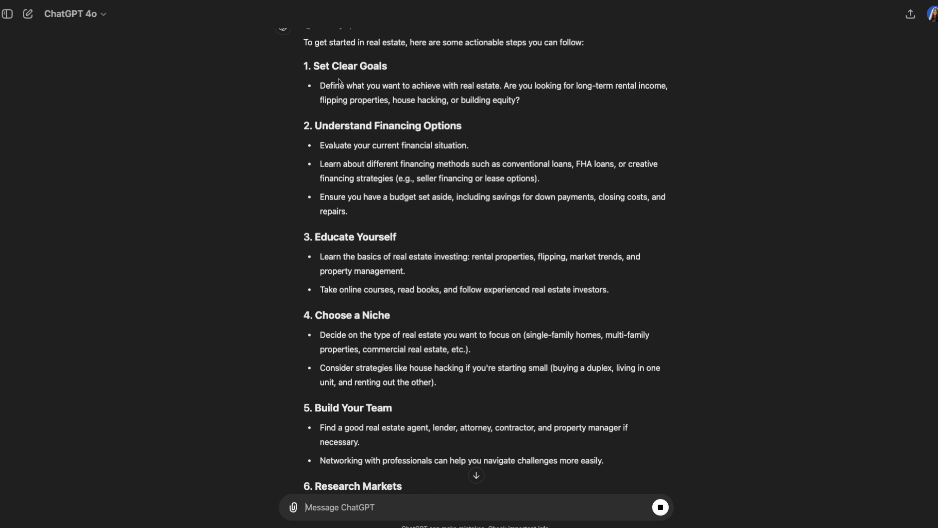
pyautogui.scroll(-3, 453, 119)
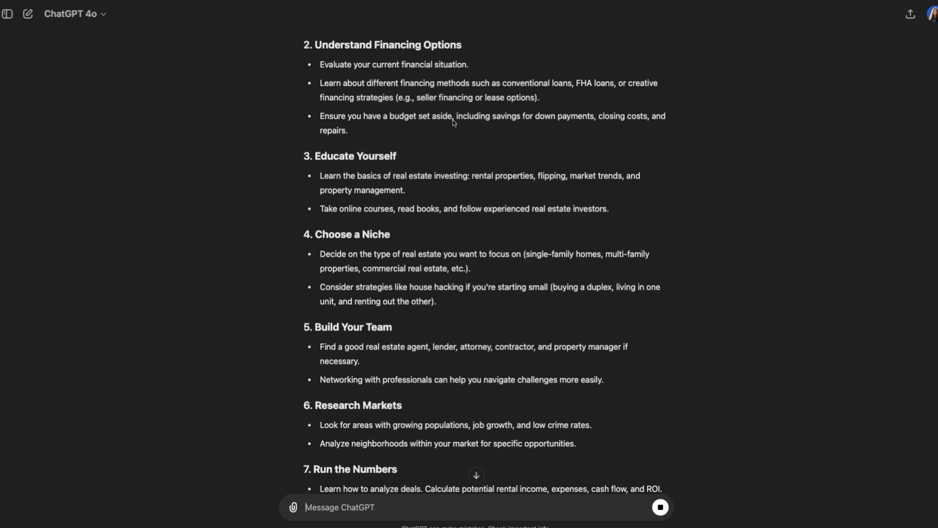
pyautogui.scroll(2, 617, 46)
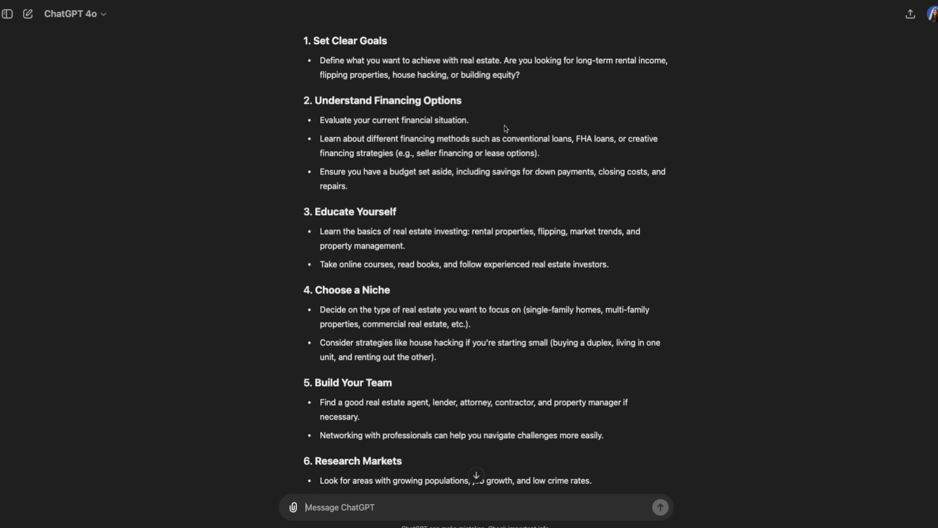
pyautogui.scroll(-1, 504, 126)
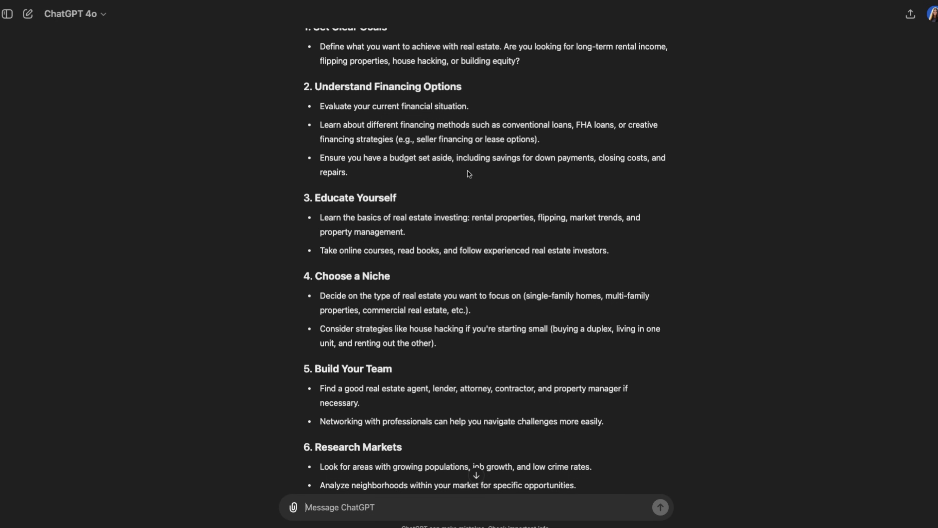
pyautogui.scroll(-3, 468, 173)
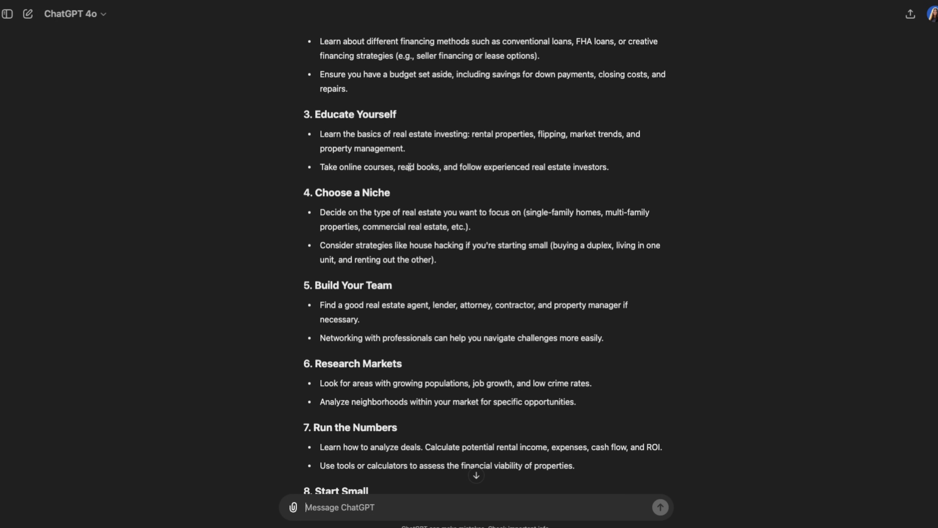
pyautogui.scroll(-1, 442, 188)
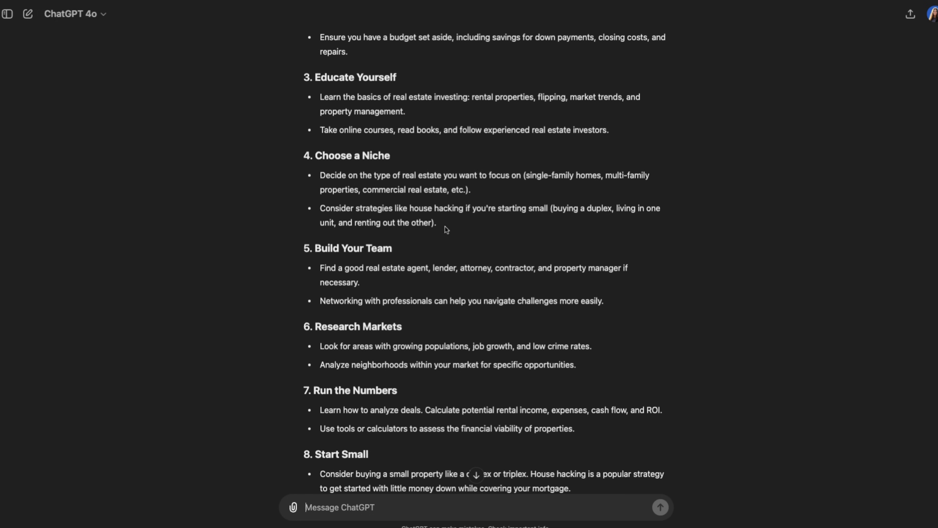
pyautogui.scroll(-3, 445, 227)
pyautogui.scroll(-1, 388, 218)
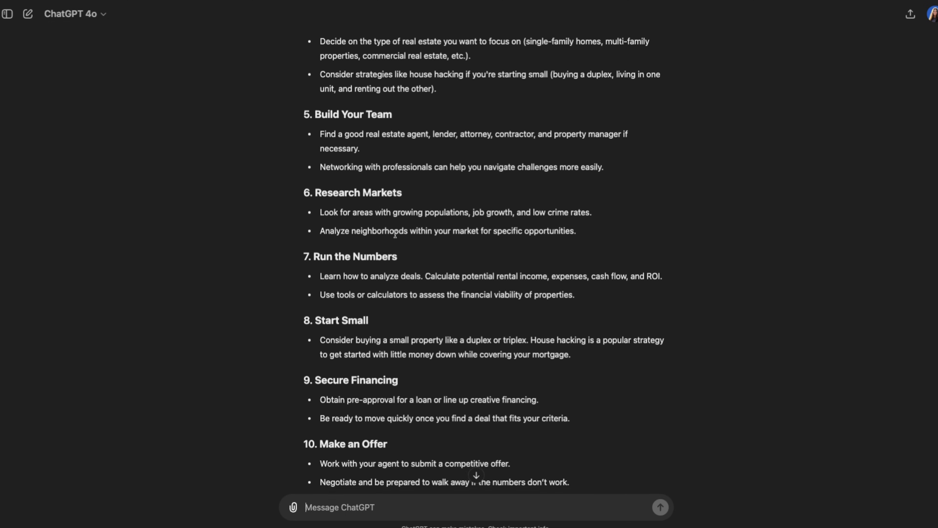
pyautogui.scroll(-2, 395, 233)
pyautogui.scroll(-3, 402, 237)
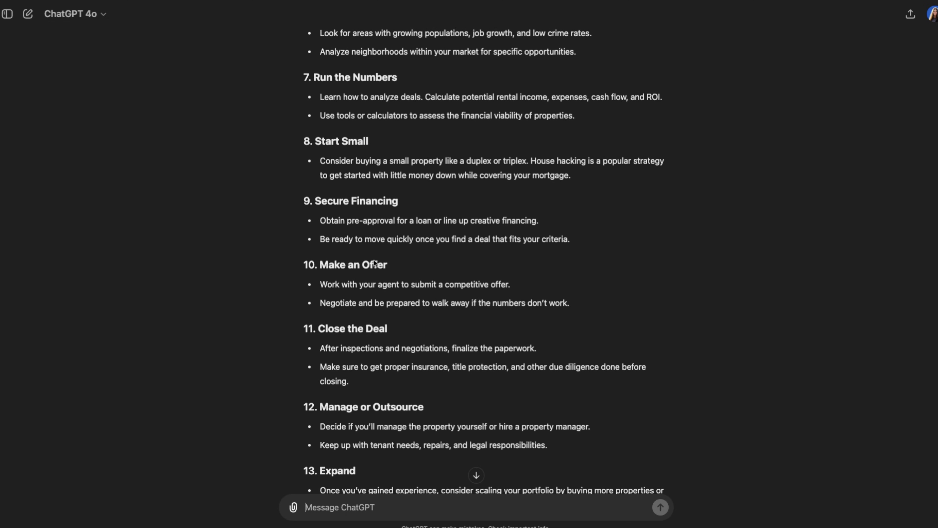
pyautogui.scroll(-3, 374, 263)
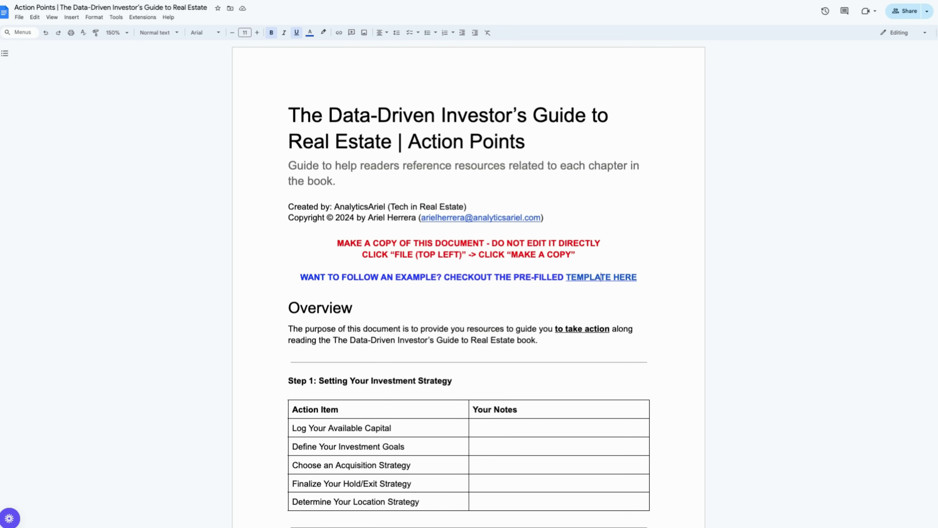
# Look over the Action Points guide in Google Docs and the PropAI Advisor landing page in the browser
pyautogui.scroll(-8, 600, 277)
pyautogui.scroll(8, 600, 277)
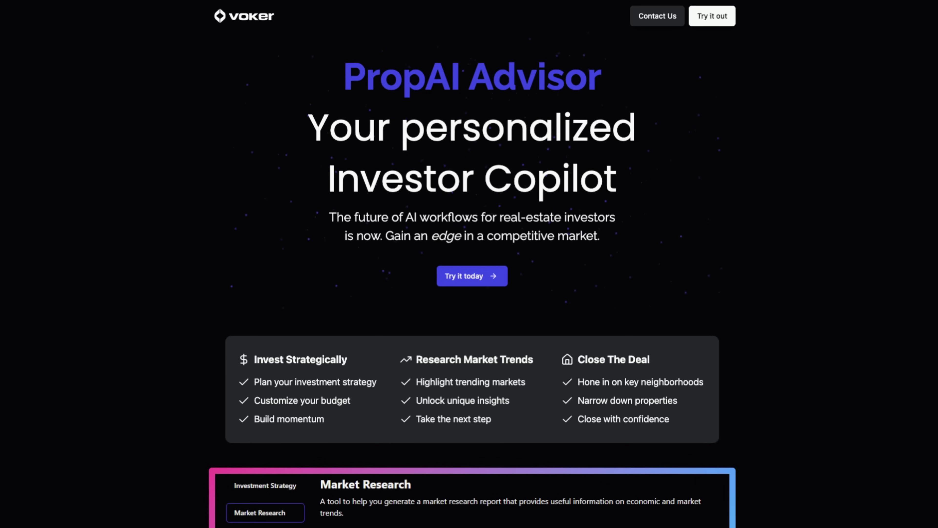
pyautogui.scroll(-7, 472, 277)
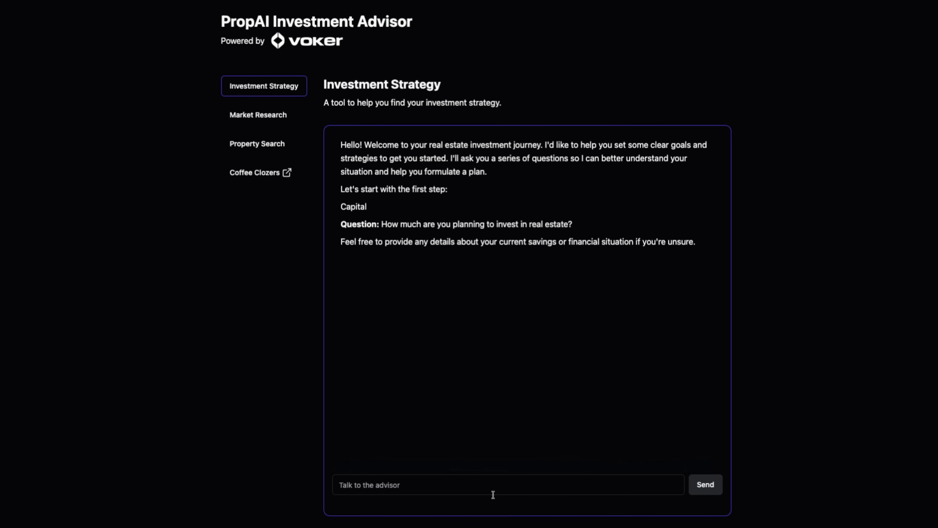
# Answer the advisor's capital question with "i have 50,000 dollars should i use everything?" and send it
pyautogui.click(461, 486)
pyautogui.write('i ha')
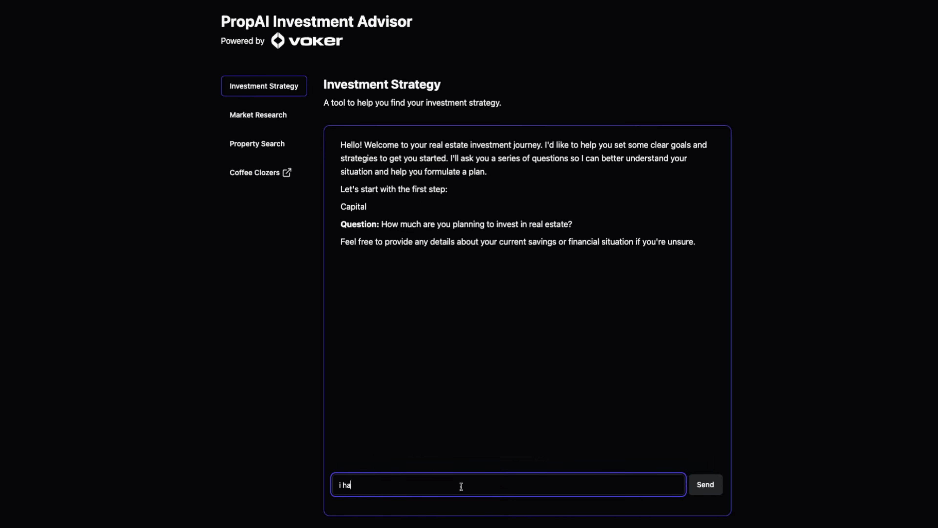
pyautogui.write('ve 50,000 dollars should i')
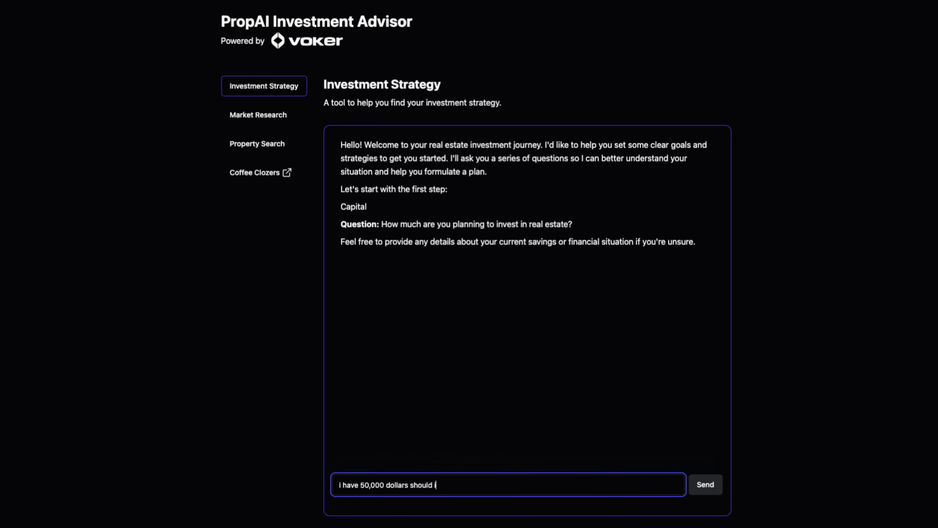
pyautogui.write(' use everything?')
pyautogui.press('Return')
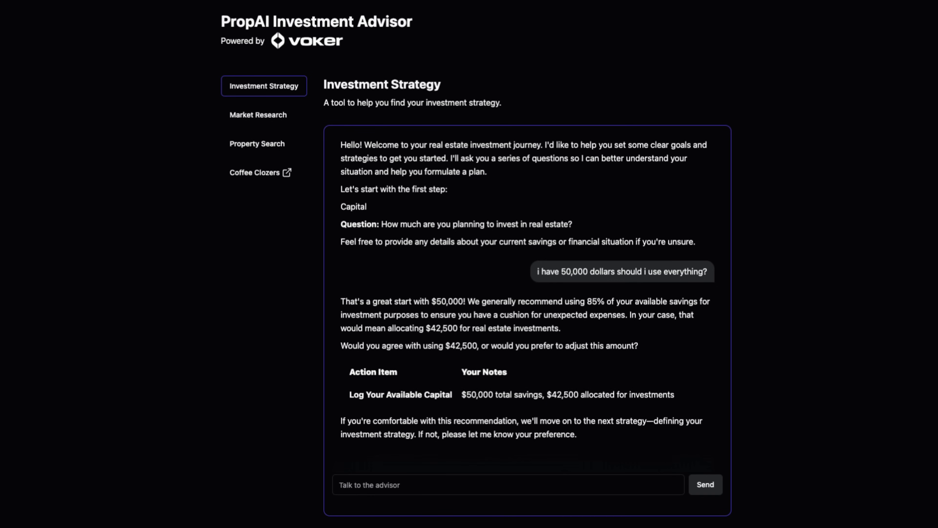
# Accept the recommended investment allocation by sending the advisor "yes let's do it"
pyautogui.click(339, 485)
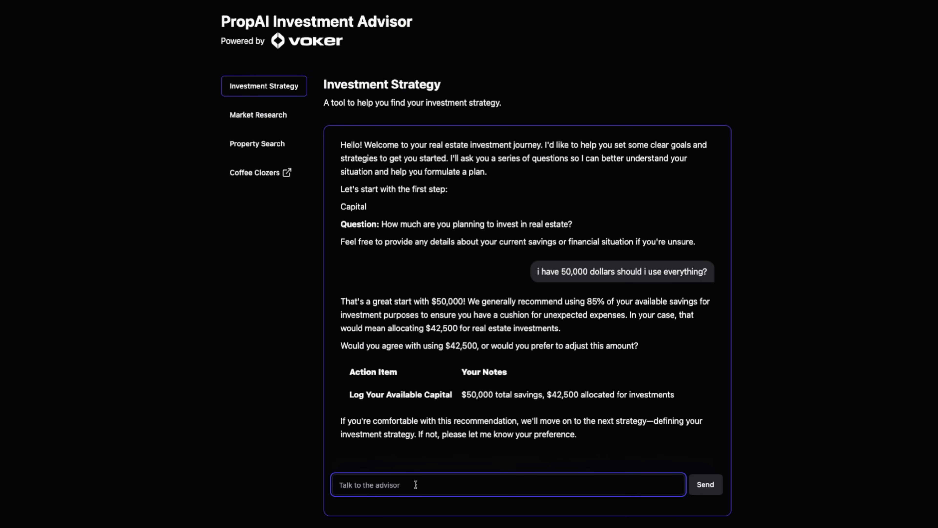
pyautogui.write("yes let's do it")
pyautogui.press('Return')
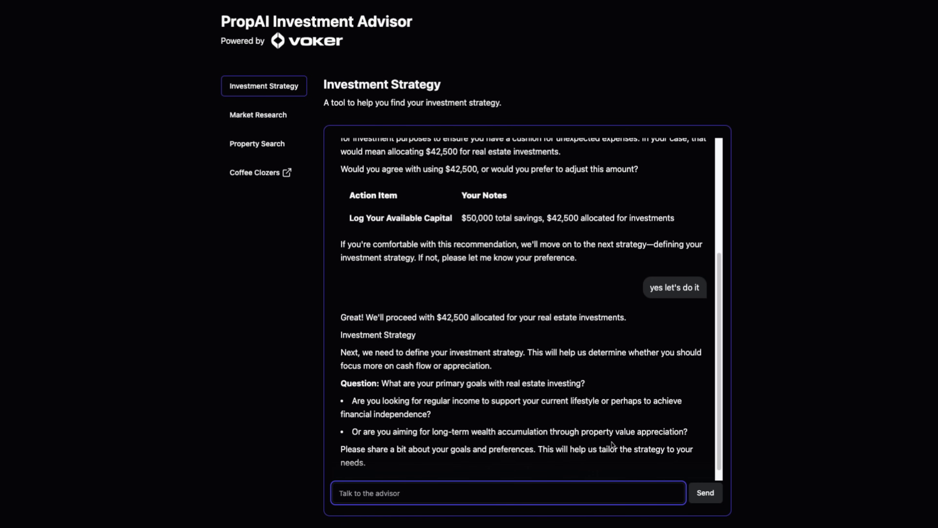
# Answer the goals question: early 30s, hold properties long term, maybe retire early at 45, cash flow important but definitely appreciation too
pyautogui.write("i'm in my early 30s i want to hol")
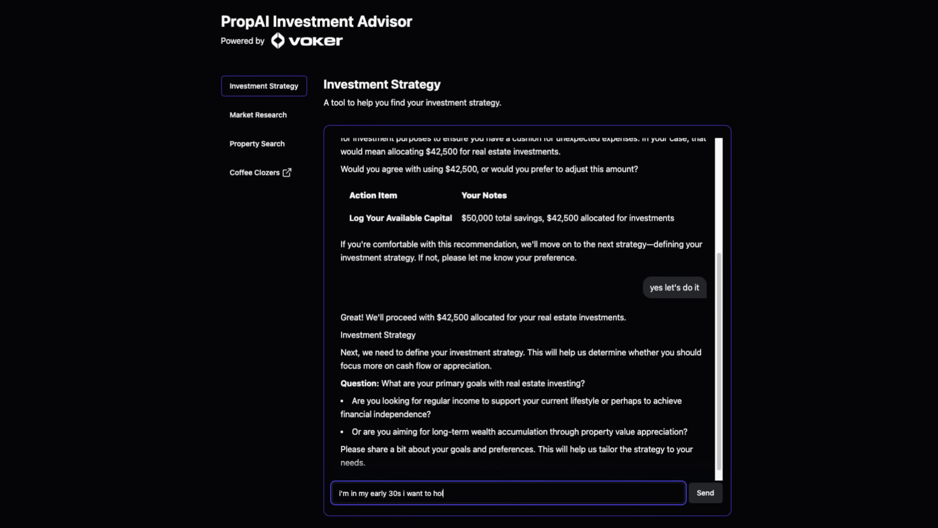
pyautogui.write('d onto properties for long term ')
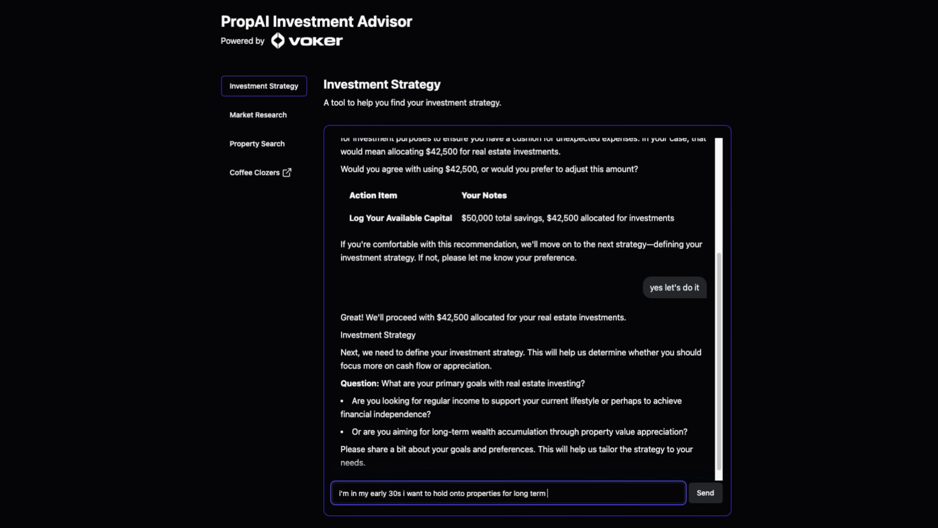
pyautogui.write("maybe retire early when i'm ")
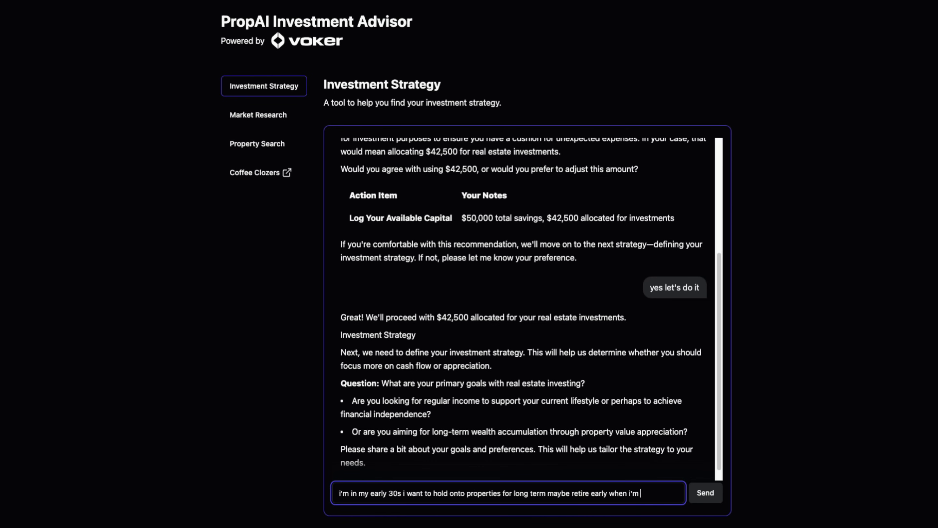
pyautogui.write('45 so cash flow is important')
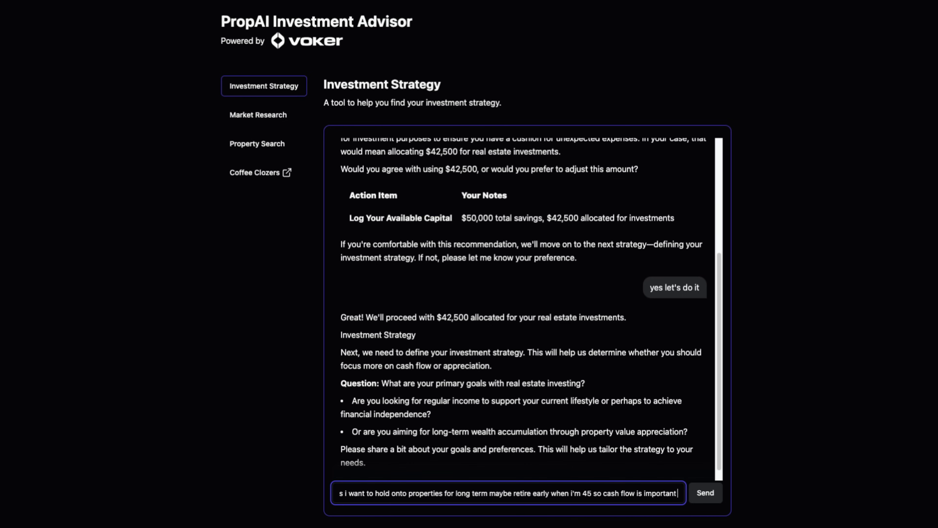
pyautogui.write(' but def appre')
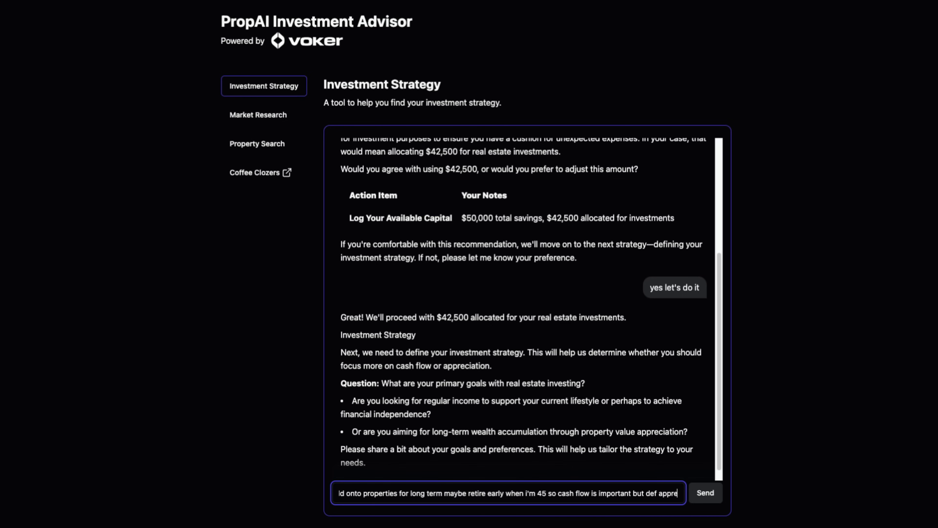
pyautogui.write('ciation too')
pyautogui.press('Return')
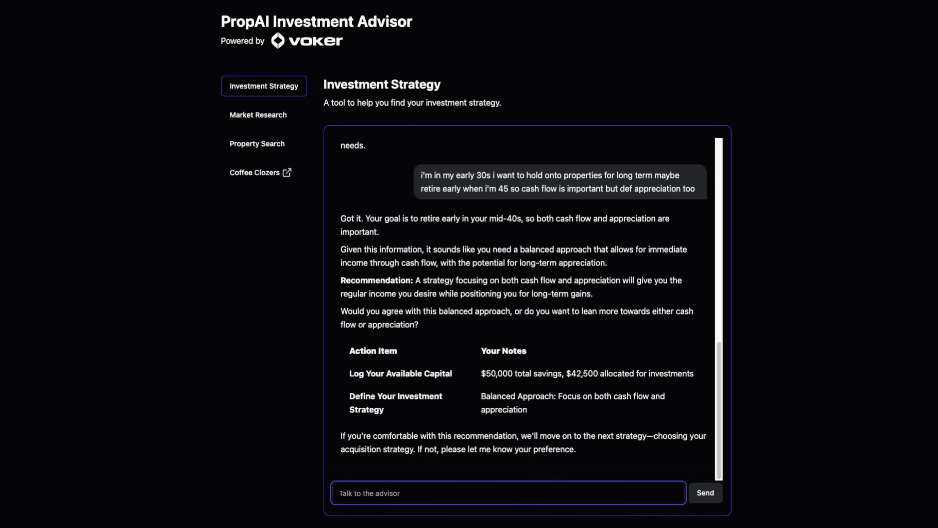
# Accept the balanced investment approach and move on to the acquisition strategy by sending "next please"
pyautogui.write('next')
pyautogui.write('ease')
pyautogui.press('Return')
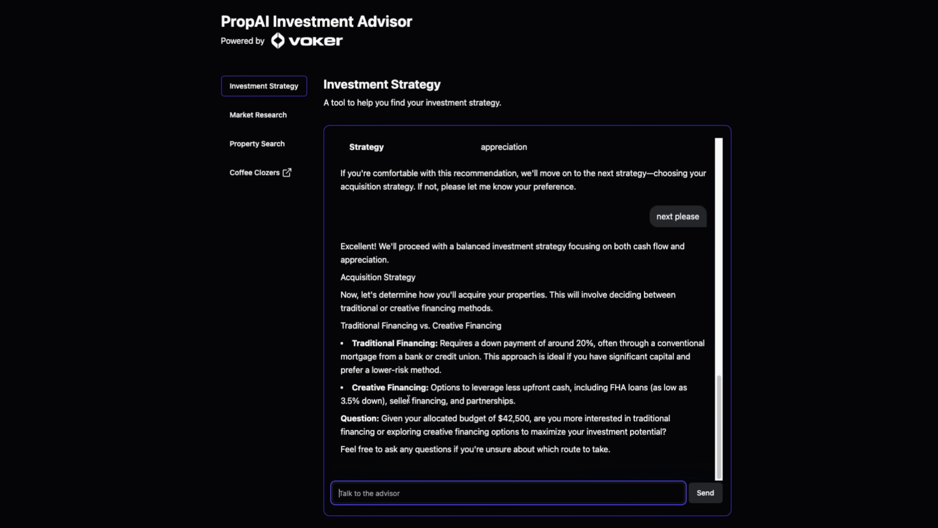
# Highlight "seller financing" in the advisor's Creative Financing description, then clear the selection
pyautogui.moveTo(390, 402); pyautogui.dragTo(454, 400)
pyautogui.hotkey('shift', 'Left')
pyautogui.hotkey('shift', 'Left')
pyautogui.hotkey('shift', 'Left')
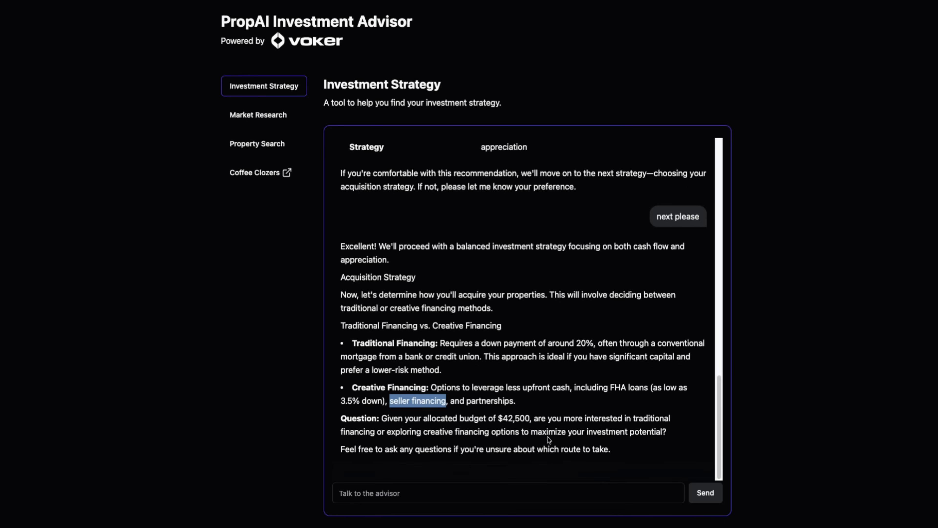
pyautogui.click(652, 481)
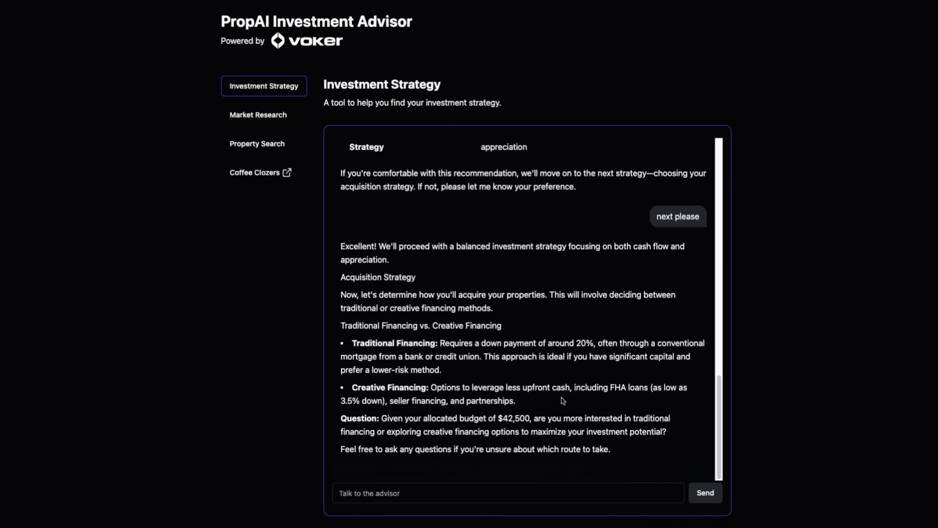
# Examine the Traditional and Creative Financing descriptions by highlighting both, then only "lower-risk method" in the traditional one
pyautogui.moveTo(562, 398); pyautogui.dragTo(371, 343)
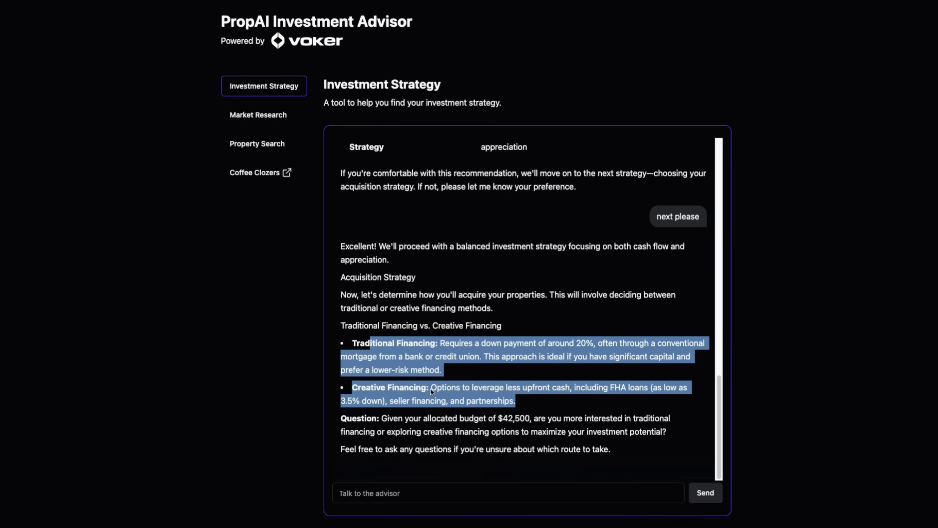
pyautogui.click(448, 375)
pyautogui.hotkey('shift', 'Left')
pyautogui.hotkey('shift', 'Left')
pyautogui.hotkey('shift', 'Left')
pyautogui.hotkey('shift', 'Left')
pyautogui.hotkey('shift', 'Left')
pyautogui.hotkey('shift', 'Left')
pyautogui.hotkey('shift', 'Left')
pyautogui.hotkey('shift', 'Left')
pyautogui.hotkey('shift', 'Left')
pyautogui.hotkey('shift', 'Left')
pyautogui.hotkey('shift', 'Left')
pyautogui.hotkey('shift', 'Left')
pyautogui.hotkey('shift', 'Left')
pyautogui.hotkey('shift', 'Left')
pyautogui.hotkey('shift', 'Left')
pyautogui.hotkey('shift', 'Left')
pyautogui.hotkey('shift', 'Left')
pyautogui.hotkey('shift', 'Left')
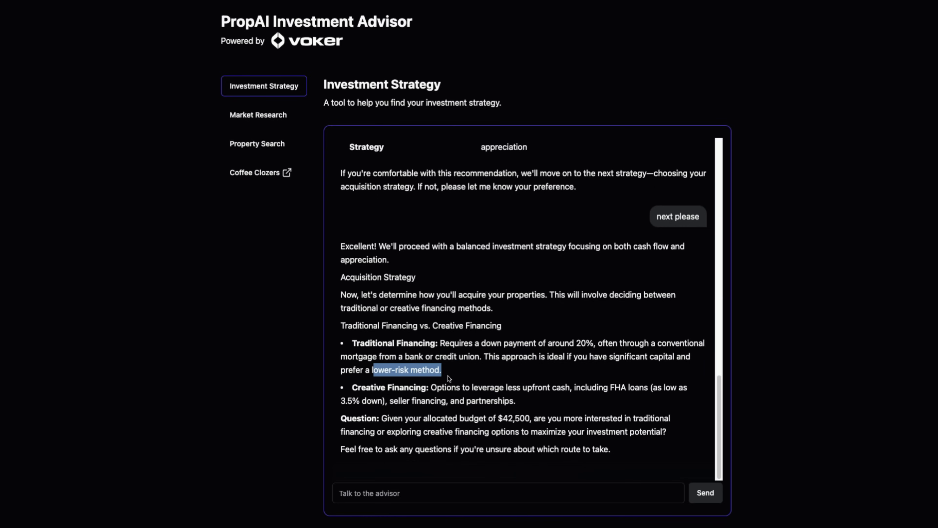
# Reply to the financing question with "i'm not sure i want to scale portfolio fast without having to continously save money what do you think"
pyautogui.click(423, 491)
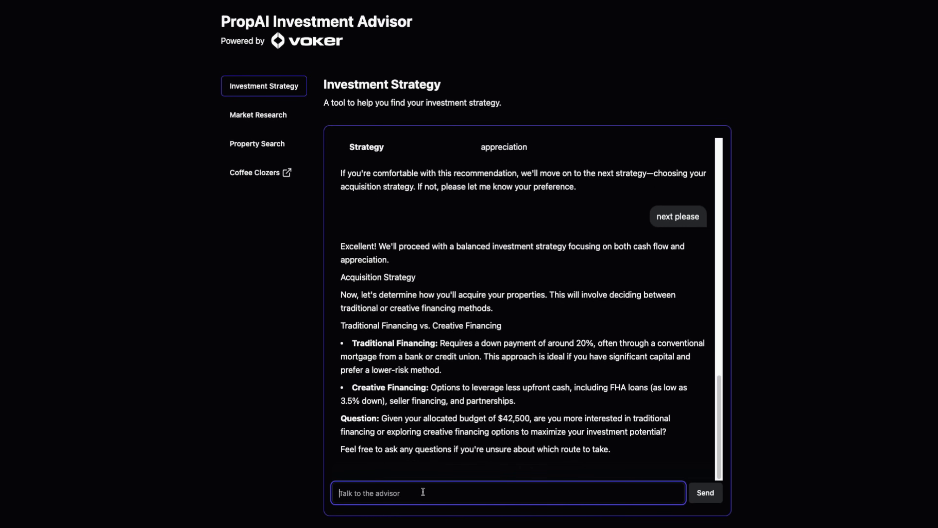
pyautogui.write("i'm not sure i want to scale porto")
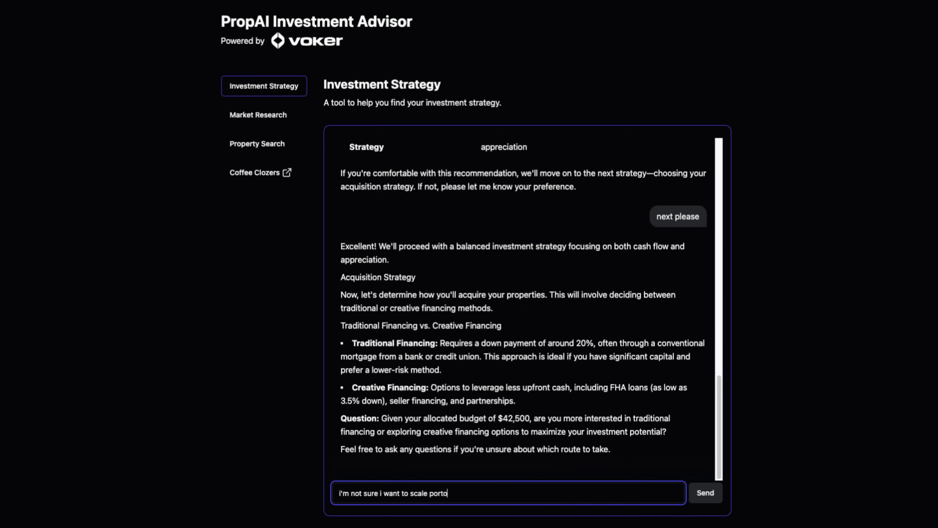
pyautogui.press('BackSpace')
pyautogui.write('folio fast with')
pyautogui.press('BackSpace')
pyautogui.write('out having ')
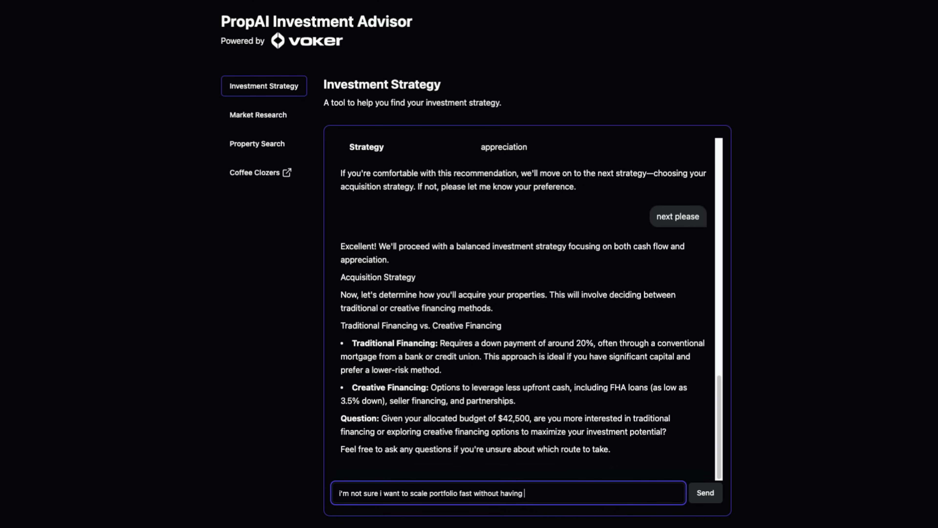
pyautogui.write('to continously save money what do you think')
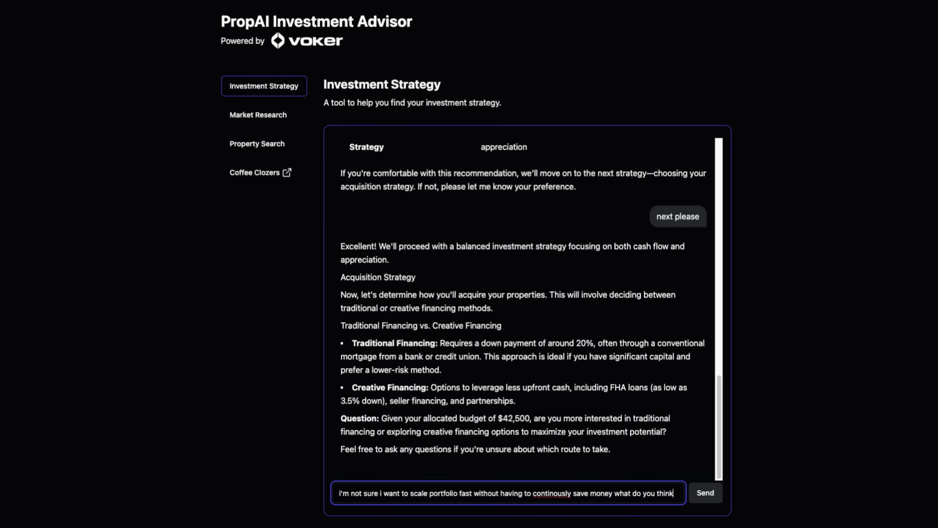
pyautogui.press('Return')
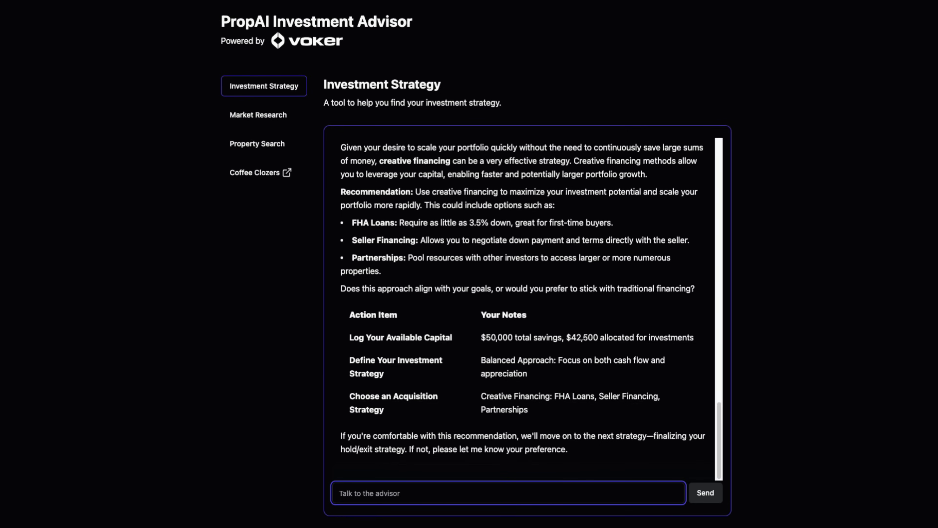
# Narrow the acquisition strategy by sending the advisor "let's just sstick to seller financing"
pyautogui.write("let's just sstick to seller financing")
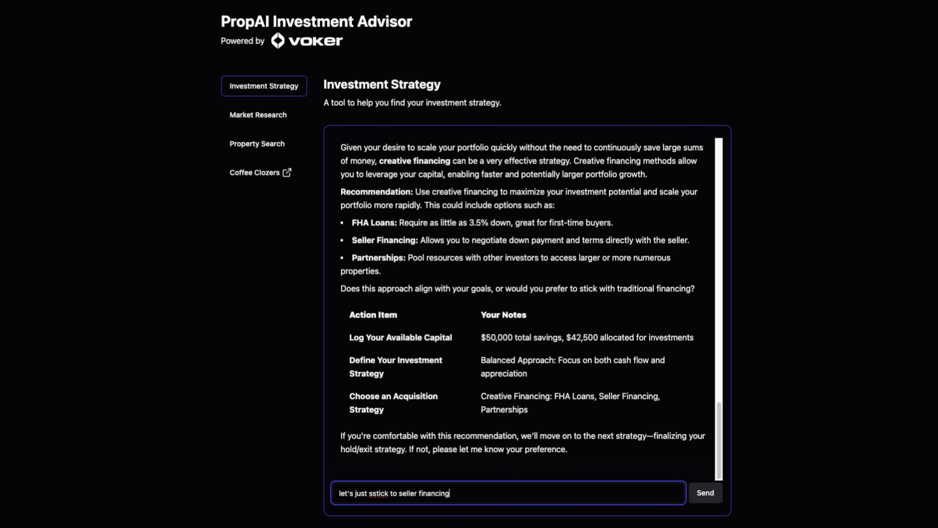
pyautogui.press('Return')
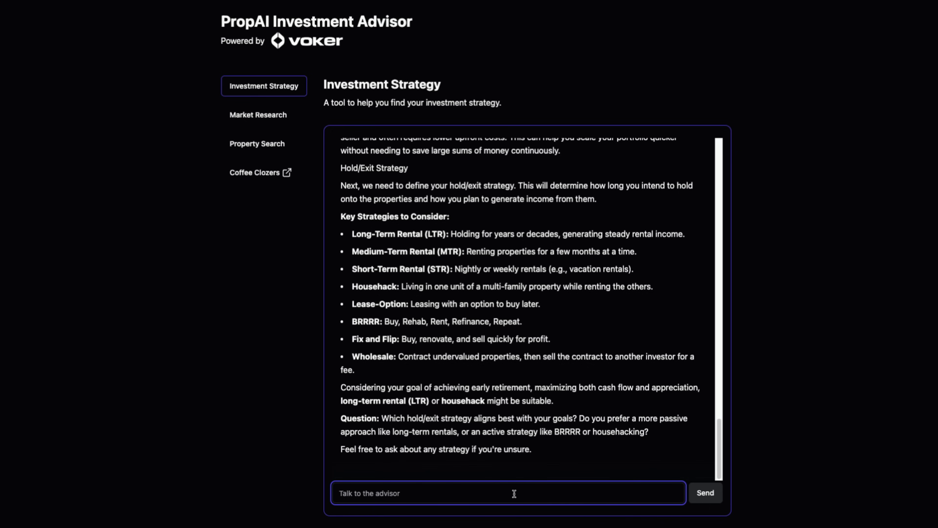
# Reply to the hold/exit question with "that sounds good i want a passive strategy for sure since i'll be working full time still so let's go with ltr"
pyautogui.write('that sounds good i want a passi')
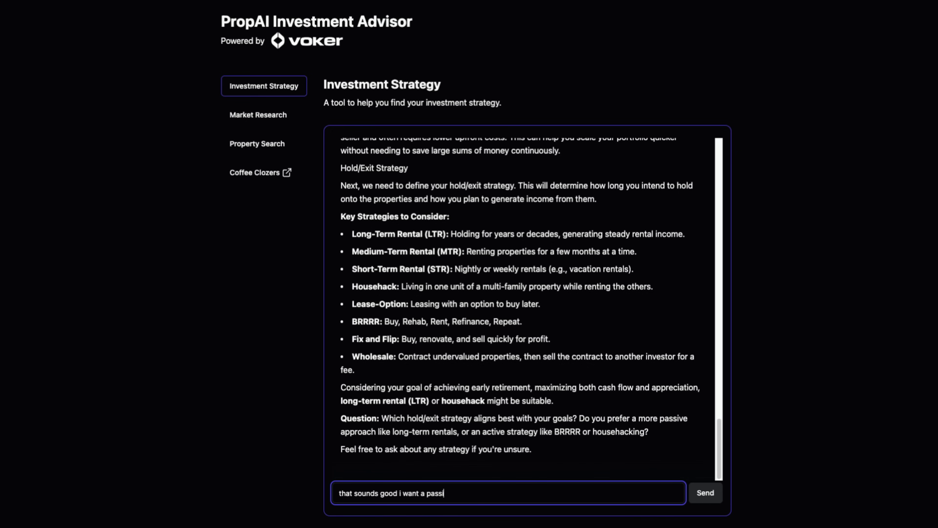
pyautogui.write("ve strategy for sure since i'l")
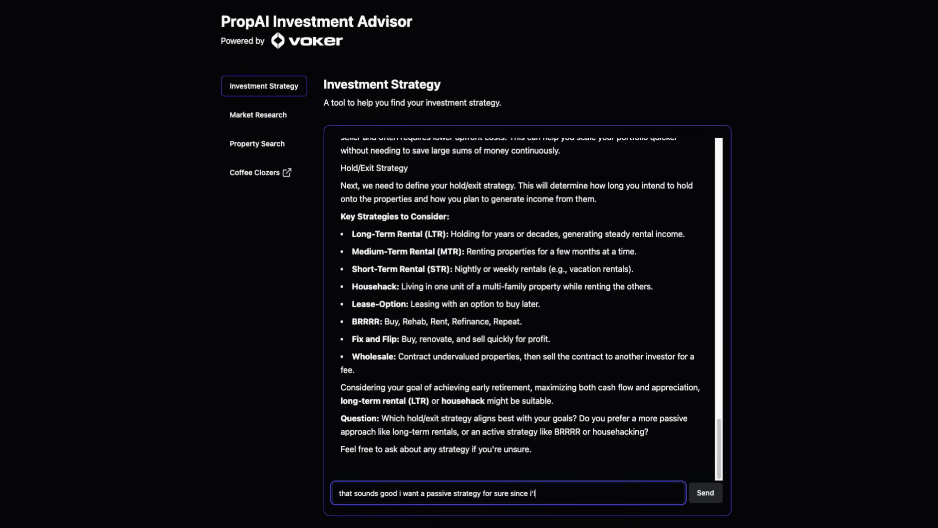
pyautogui.write('l be working full time still so l')
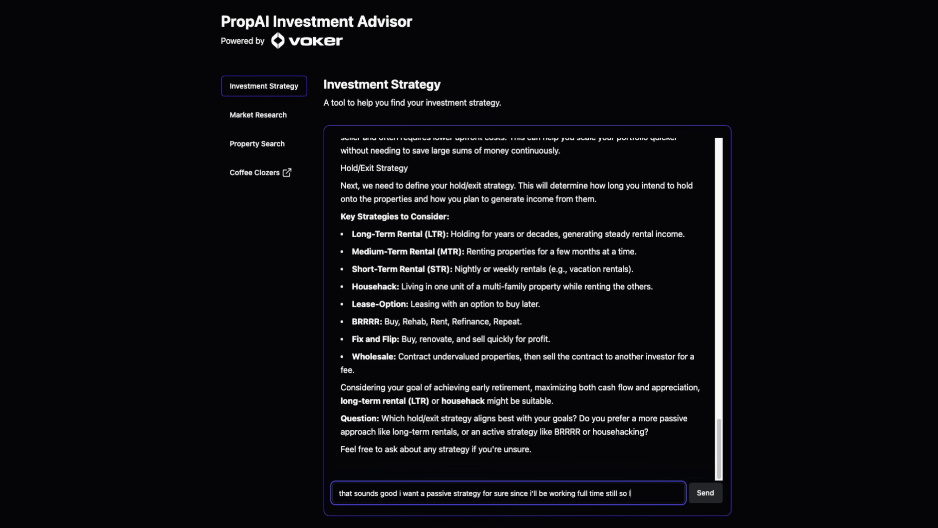
pyautogui.write("et's go with ltr")
pyautogui.press('Return')
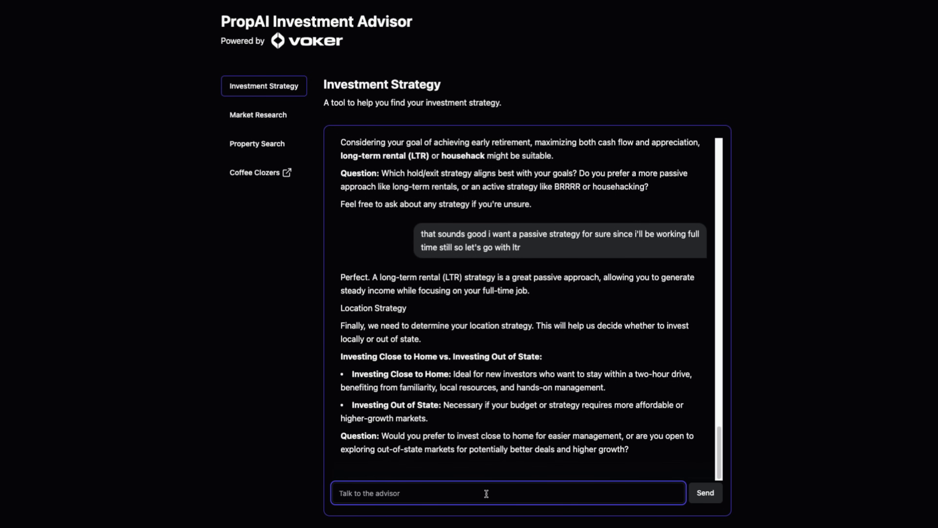
# Begin the location reply with "for my first i want to do out of state. i don't really h ave anetwork at"
pyautogui.write('for my first i want to do c')
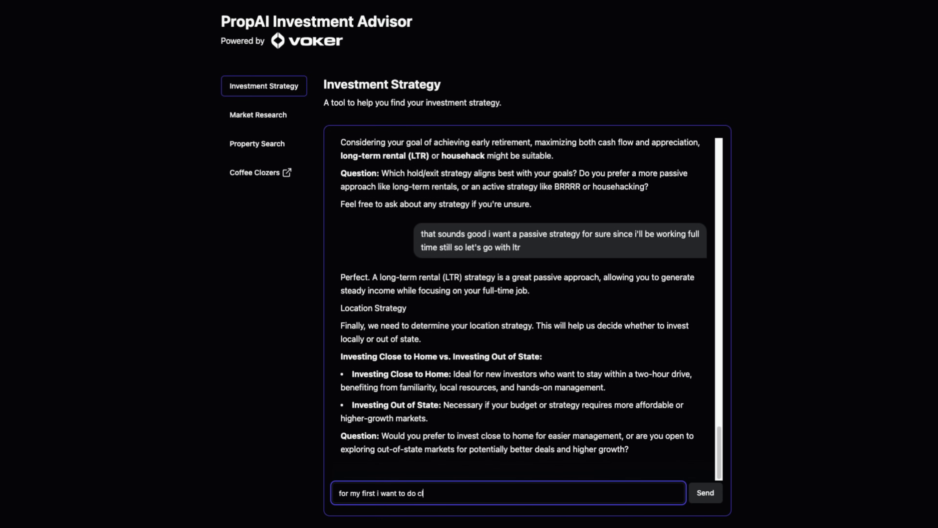
pyautogui.write('los')
pyautogui.press('BackSpace')
pyautogui.press('BackSpace')
pyautogui.press('BackSpace')
pyautogui.press('BackSpace')
pyautogui.write("out of state. i don't really h ave anetwork at")
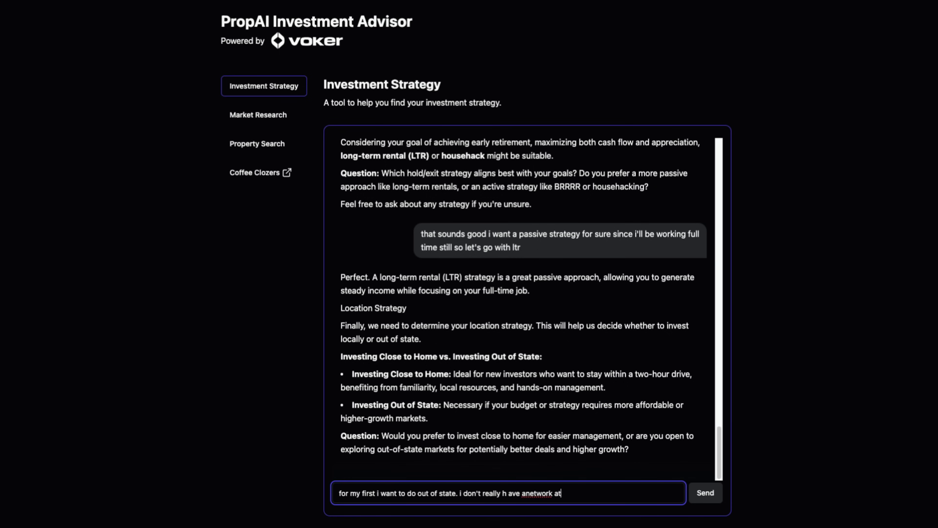
# Finish the location reply with "home so it wouldn't matter if i did local because the resources don't exist so effort is same" and send it
pyautogui.write(" home so it wouldn't matter if i did")
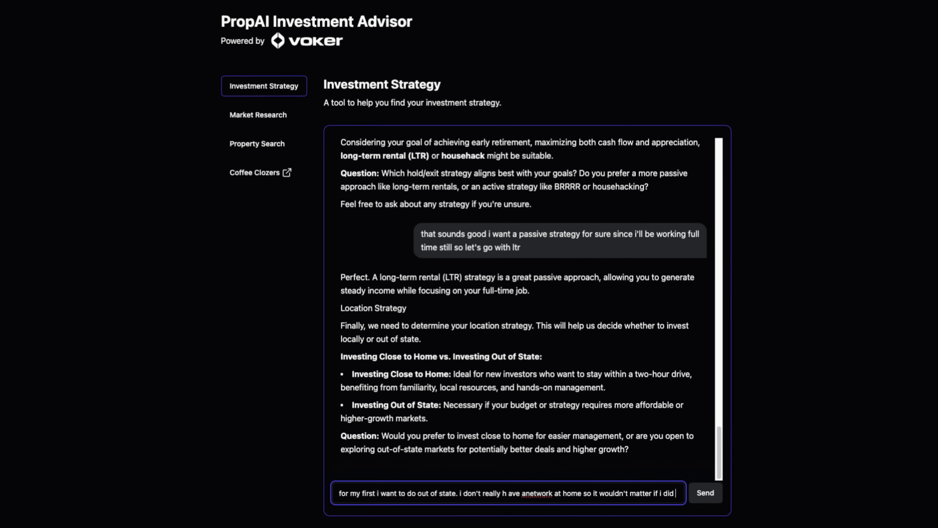
pyautogui.write(' local becaus')
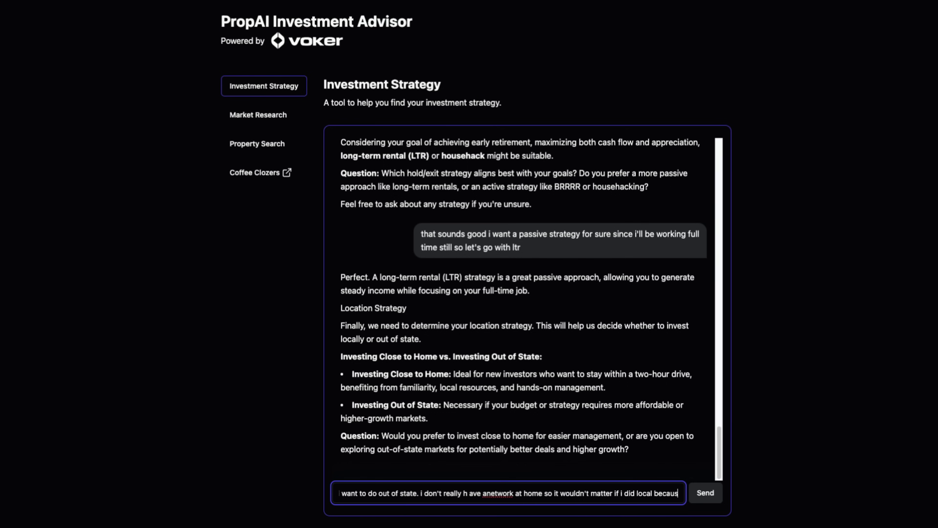
pyautogui.write('e the resou')
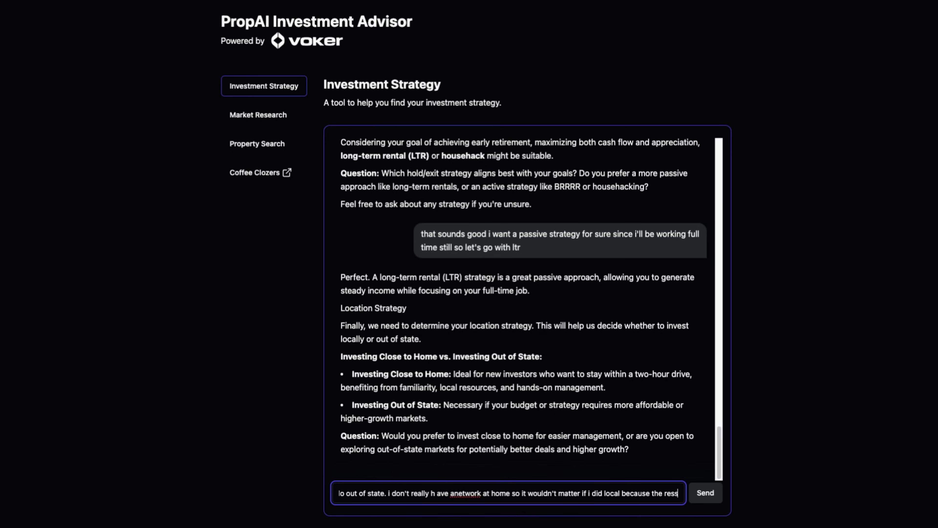
pyautogui.write("rces don't")
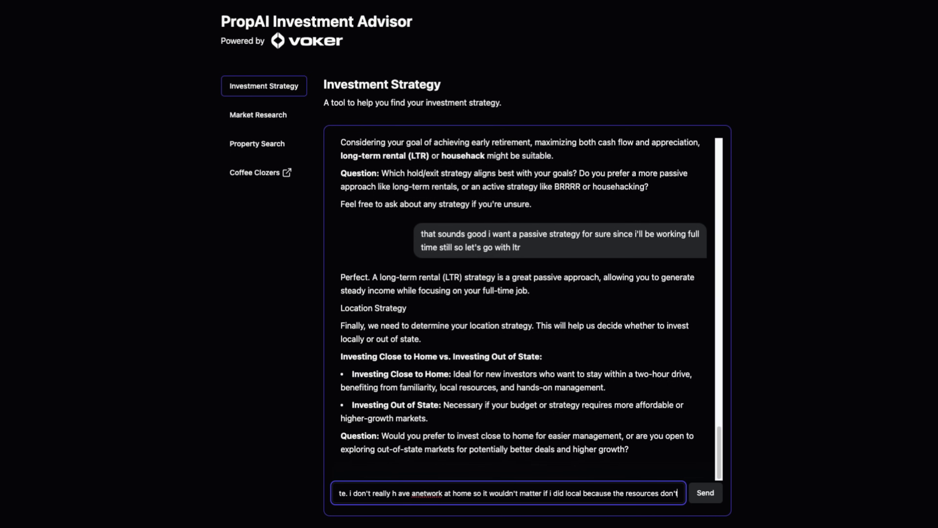
pyautogui.write(' exist so effectively')
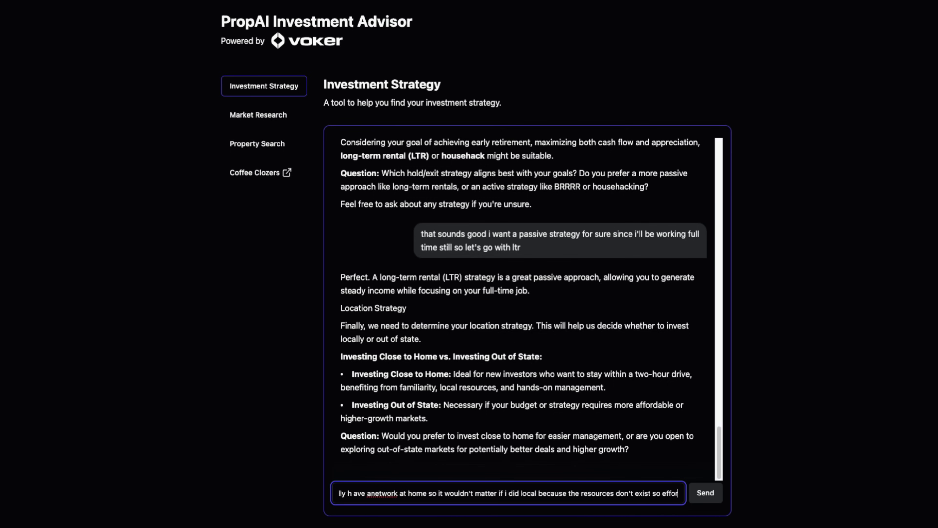
pyautogui.press('Return')
# Review the advisor's strategy summary by highlighting the whole Action Item and Your Notes table, then clear the selection
pyautogui.scroll(3, 677, 418)
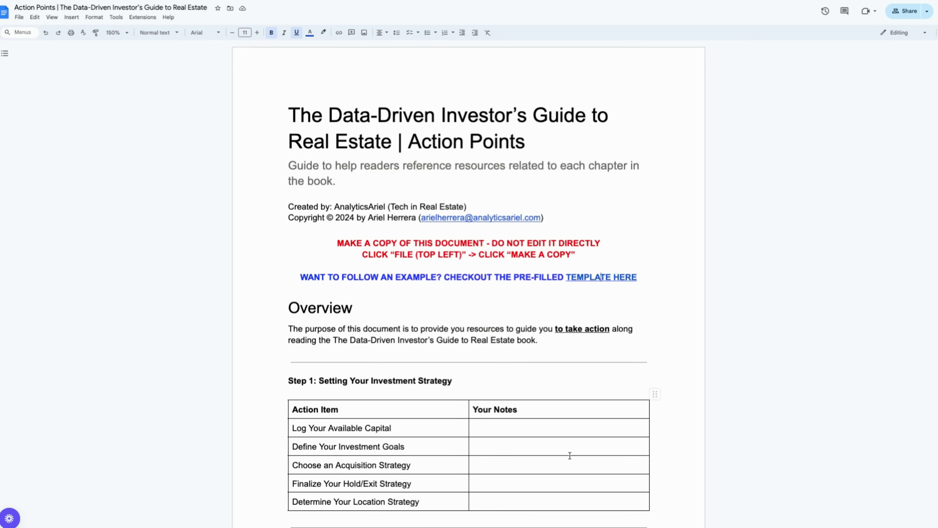
pyautogui.scroll(-7, 641, 445)
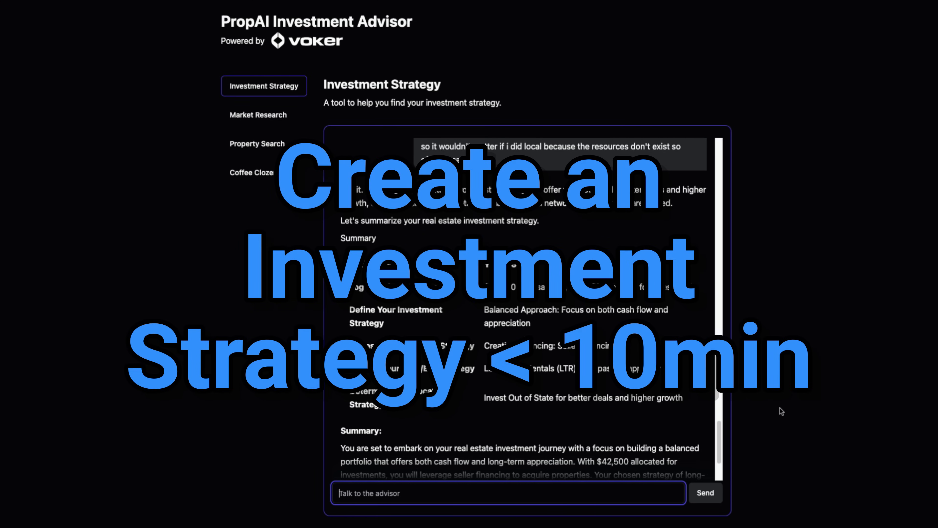
pyautogui.moveTo(349, 261); pyautogui.dragTo(683, 399)
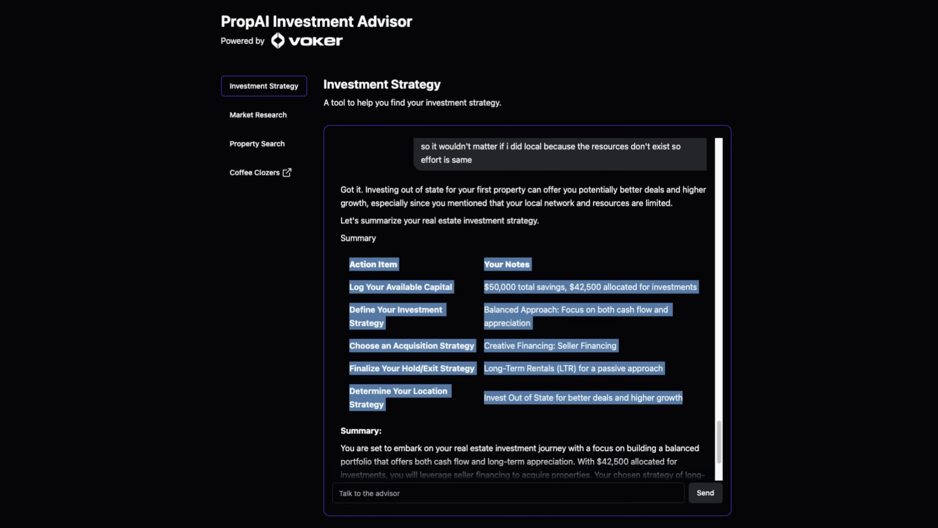
pyautogui.click(768, 356)
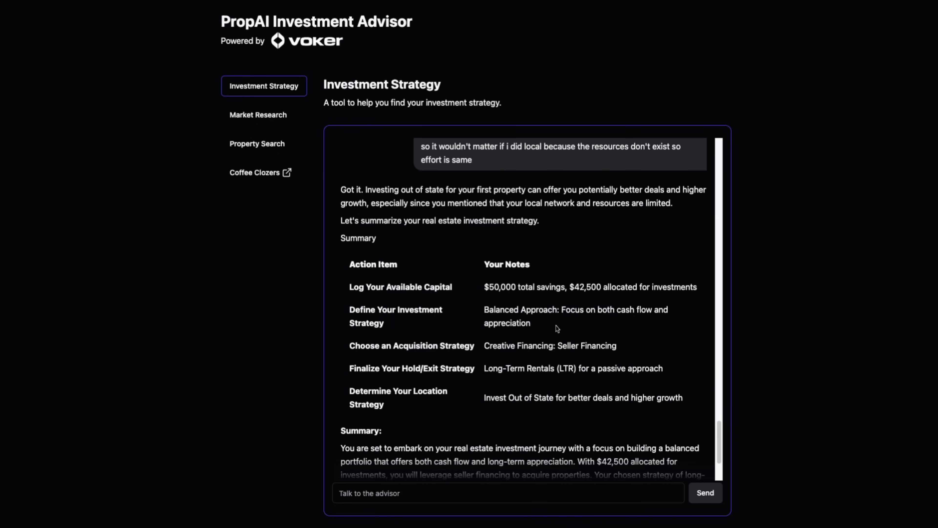
# Highlight "Investment" in the summary's Define Your Investment Strategy row, then "Seller Financing" in the acquisition strategy notes
pyautogui.doubleClick(439, 288)
pyautogui.doubleClick(419, 311)
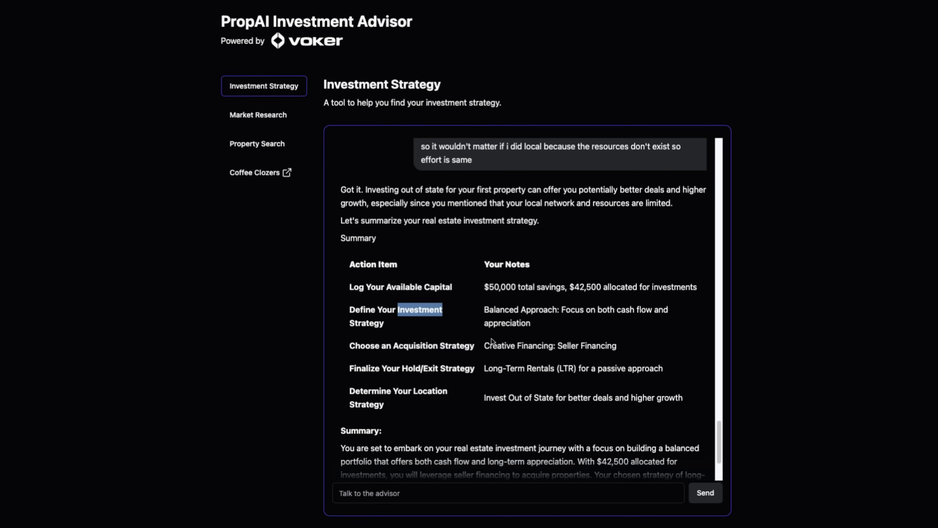
pyautogui.doubleClick(635, 356)
pyautogui.moveTo(635, 356); pyautogui.dragTo(559, 345)
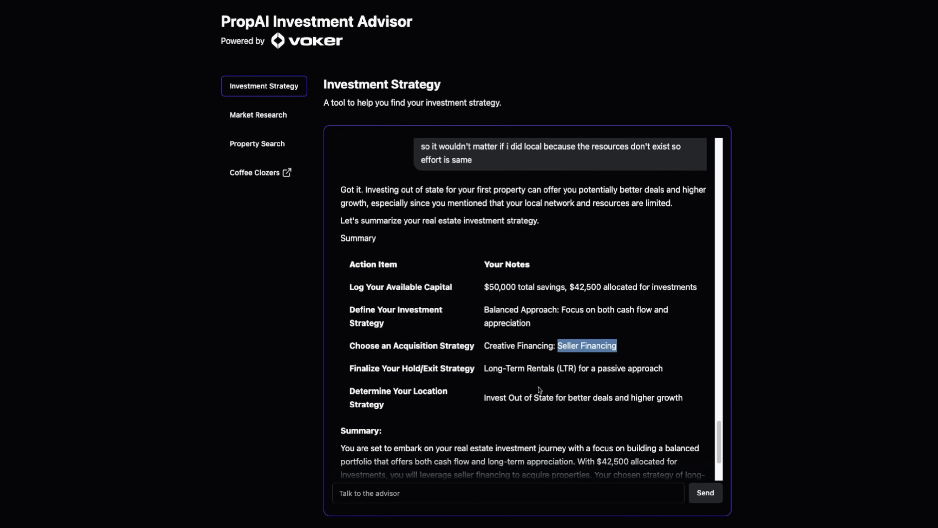
# Highlight "Long-Term Rentals (LTR)" in the hold/exit strategy notes of the summary table
pyautogui.click(483, 373)
pyautogui.hotkey('alt', 'shift', 'Right')
pyautogui.hotkey('alt', 'shift', 'Right')
pyautogui.hotkey('alt', 'shift', 'Right')
pyautogui.hotkey('alt', 'shift', 'Right')
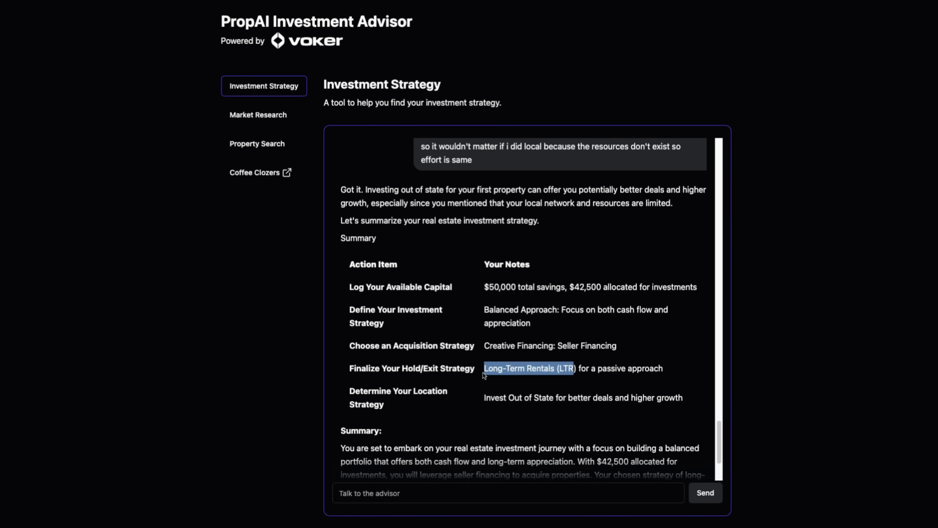
pyautogui.hotkey('shift', 'Right')
# Highlight the location strategy note in the summary table from "Invest Out of State" partway into "better"
pyautogui.click(479, 404)
pyautogui.hotkey('alt', 'shift', 'Right')
pyautogui.hotkey('alt', 'shift', 'Right')
pyautogui.hotkey('alt', 'shift', 'Right')
pyautogui.hotkey('alt', 'shift', 'Right')
pyautogui.hotkey('shift', 'Right')
pyautogui.hotkey('shift', 'Right')
pyautogui.hotkey('shift', 'Right')
pyautogui.hotkey('shift', 'Right')
pyautogui.hotkey('shift', 'Right')
pyautogui.hotkey('shift', 'Right')
pyautogui.hotkey('shift', 'Right')
pyautogui.hotkey('shift', 'Right')
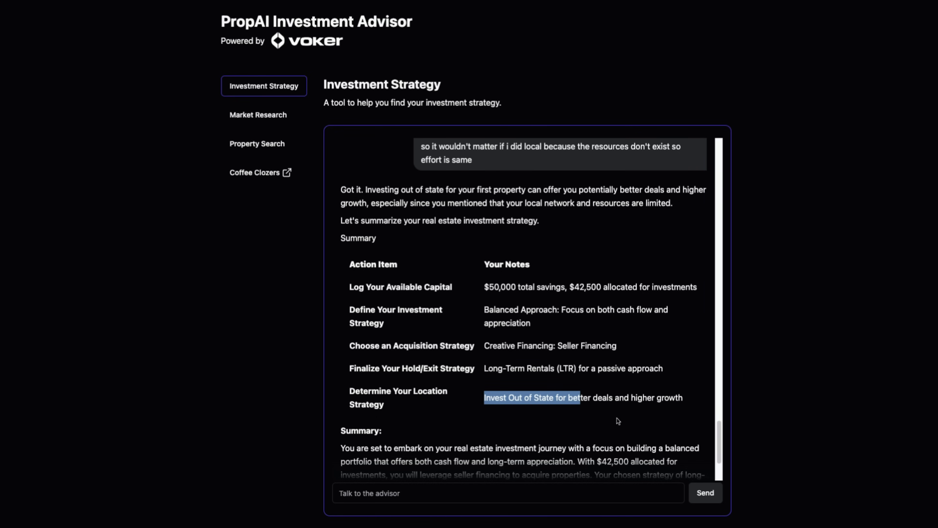
# Read the written summary below the table and highlight the advisor's closing question about goals and adjustments
pyautogui.scroll(-3, 616, 418)
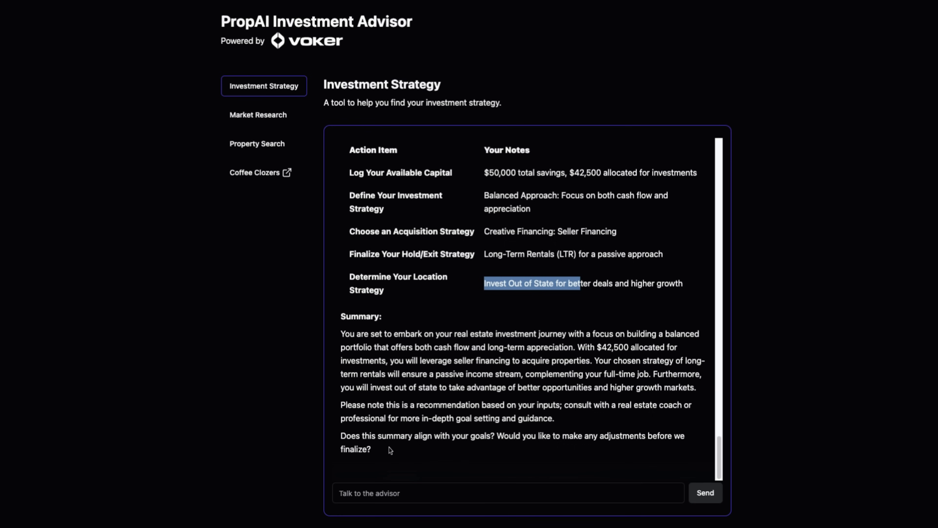
pyautogui.tripleClick(412, 450)
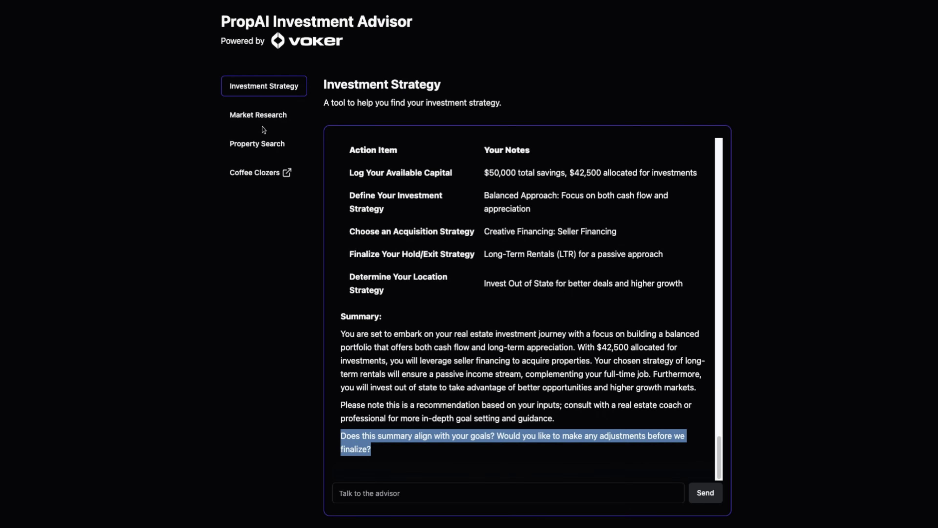
# Open the Market Research tool and search its city selector for "tamp"
pyautogui.click(285, 124)
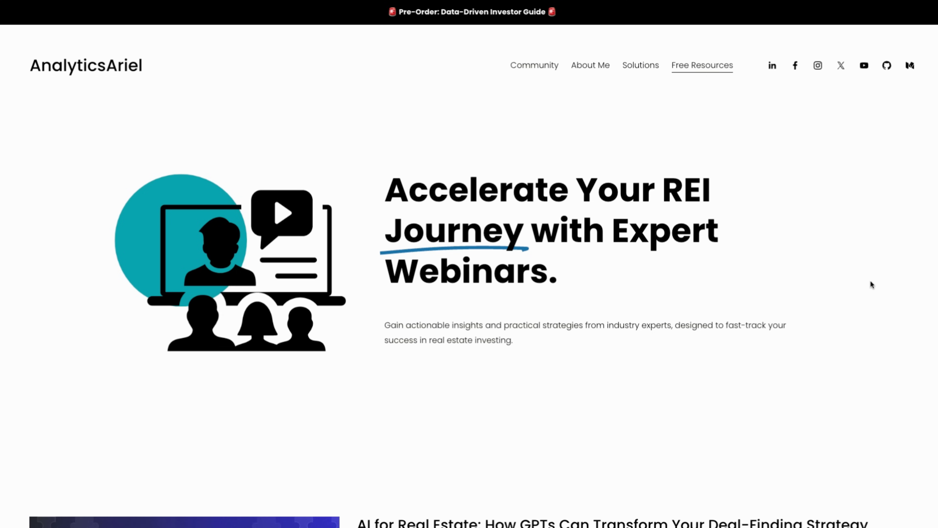
pyautogui.scroll(-10, 870, 284)
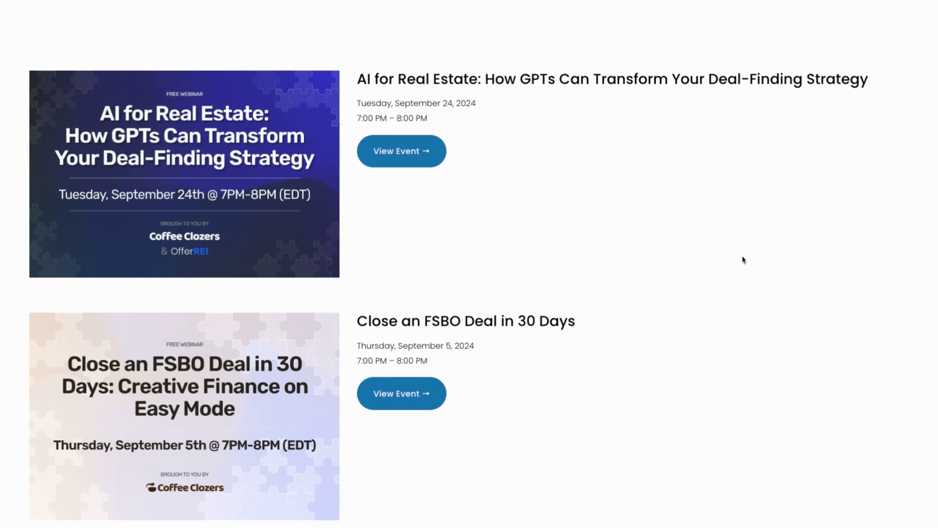
pyautogui.scroll(-7, 714, 307)
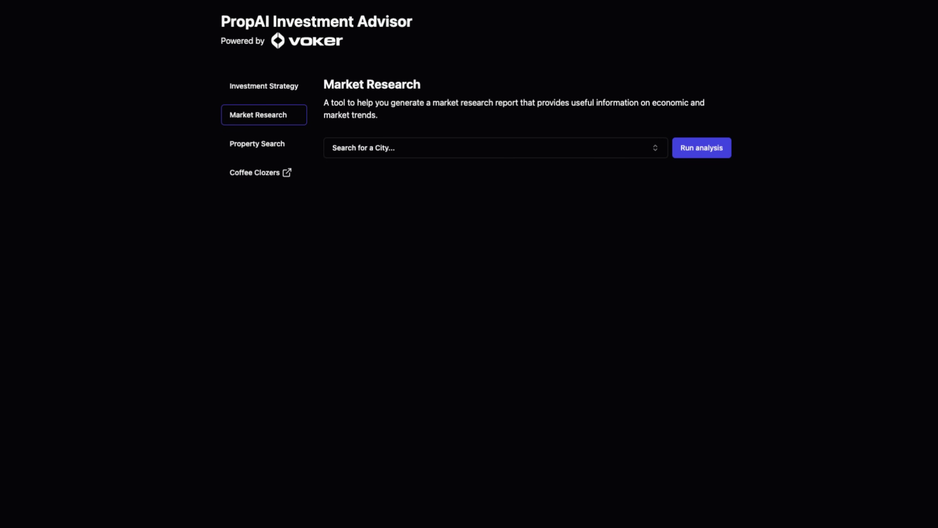
pyautogui.click(534, 154)
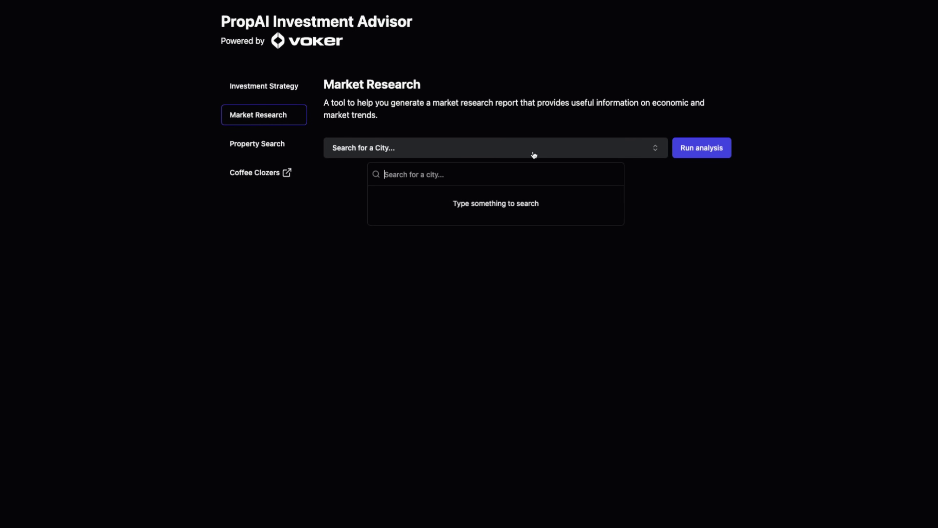
pyautogui.write('tamp')
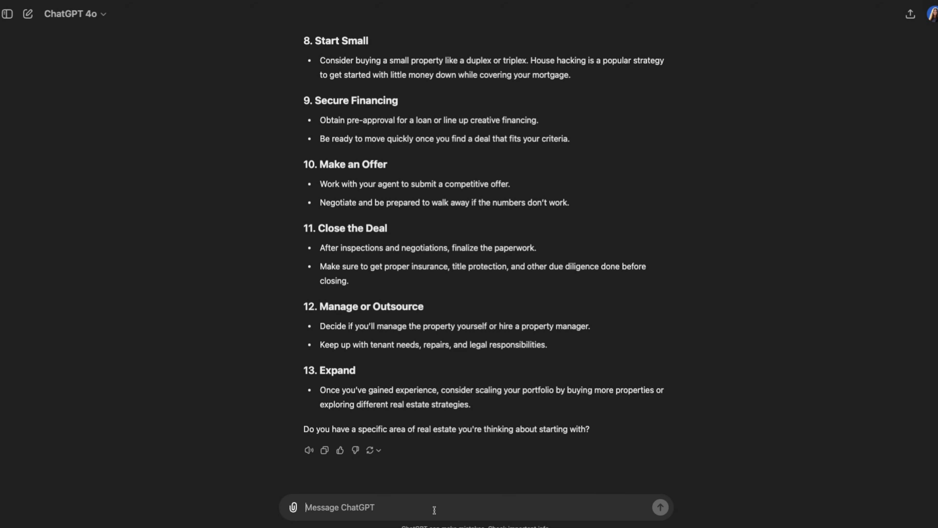
# Switch to ChatGPT and begin a message with "i am an investor. please help me collect information on analyzing tampa fl the market as"
pyautogui.click(434, 509)
pyautogui.write('i am an')
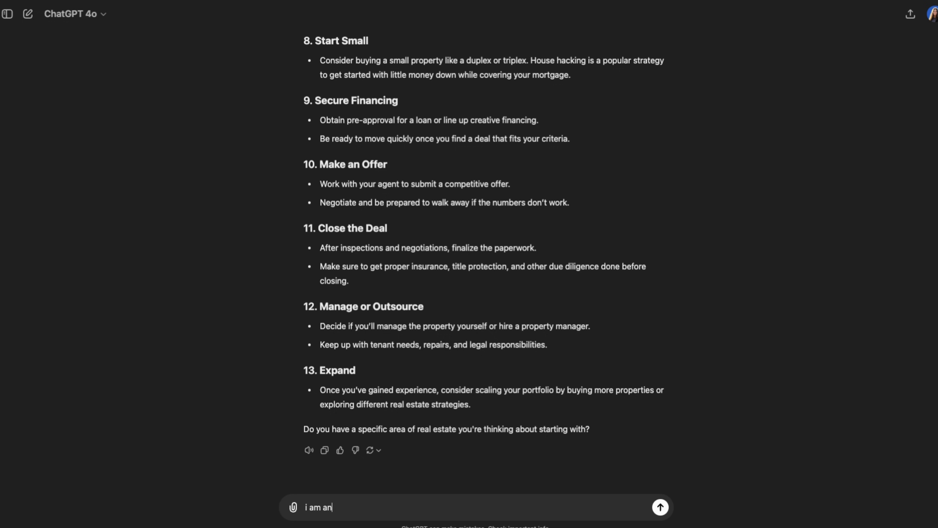
pyautogui.write(' investor. please help me collect infor')
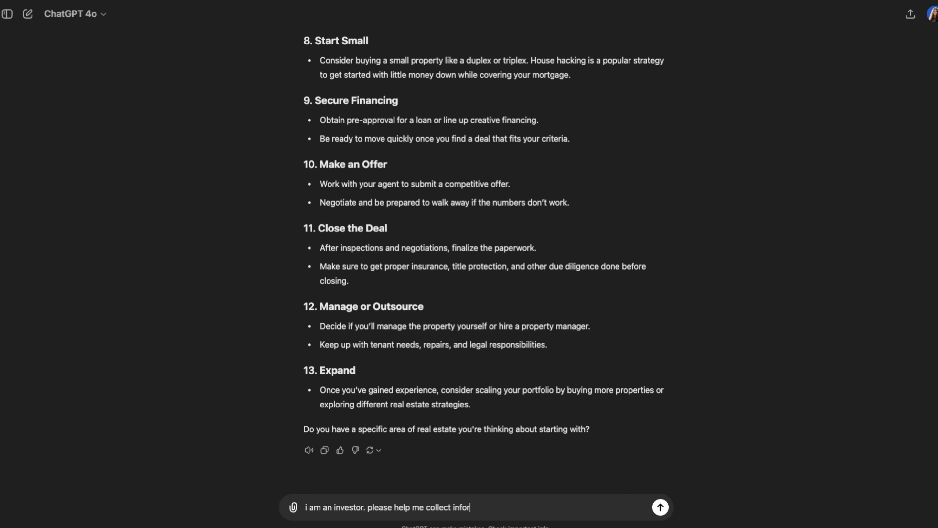
pyautogui.write('mation on analyzing tampa fl the ma')
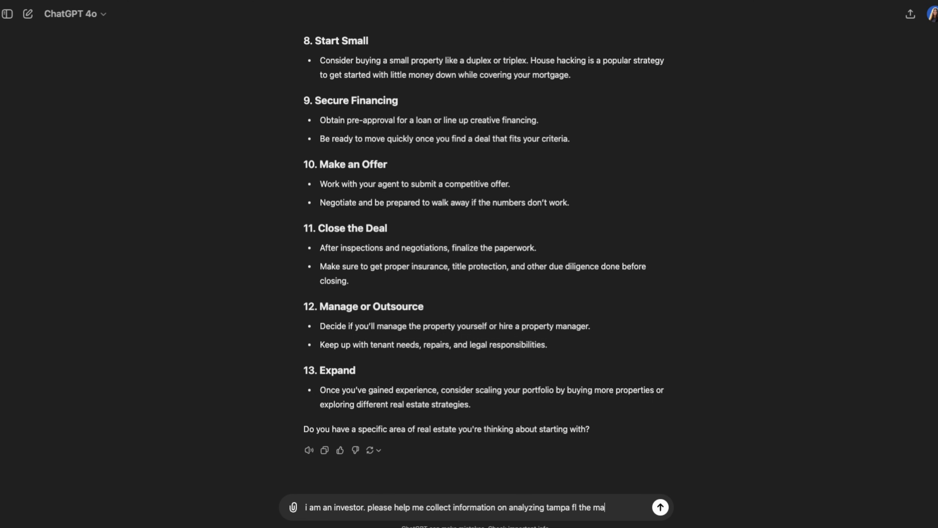
pyautogui.write('rket as area')
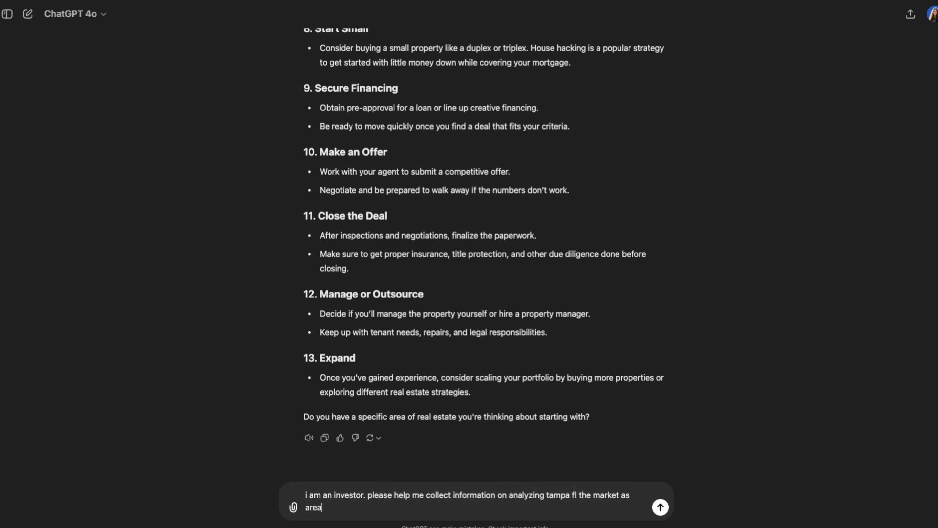
# Complete the ChatGPT request with "a city that i will conduct real estate business in" and send it
pyautogui.press('BackSpace')
pyautogui.press('BackSpace')
pyautogui.press('BackSpace')
pyautogui.write('real estate')
pyautogui.write(' inve')
pyautogui.press('BackSpace')
pyautogui.press('BackSpace')
pyautogui.press('BackSpace')
pyautogui.press('BackSpace')
pyautogui.write('city')
pyautogui.hotkey('alt', 'shift', 'Left')
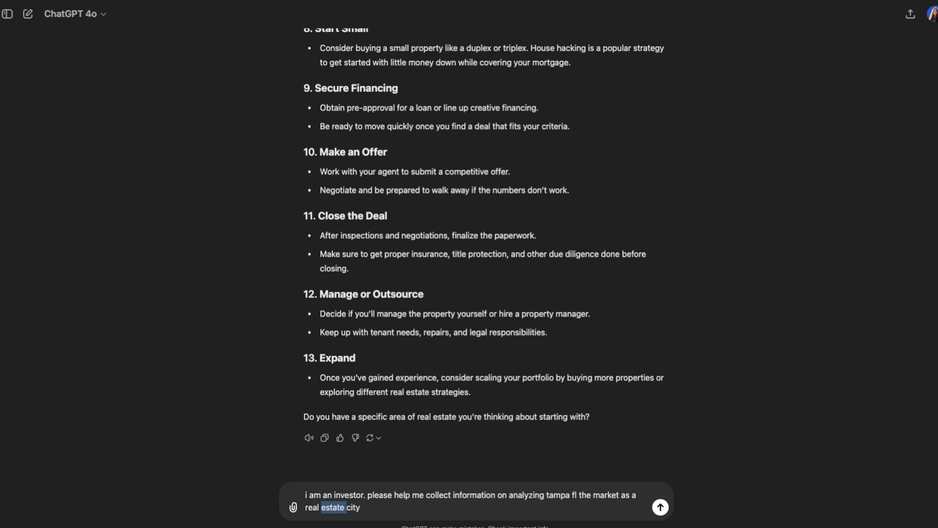
pyautogui.hotkey('alt', 'shift', 'Left')
pyautogui.press('BackSpace')
pyautogui.write('that i w')
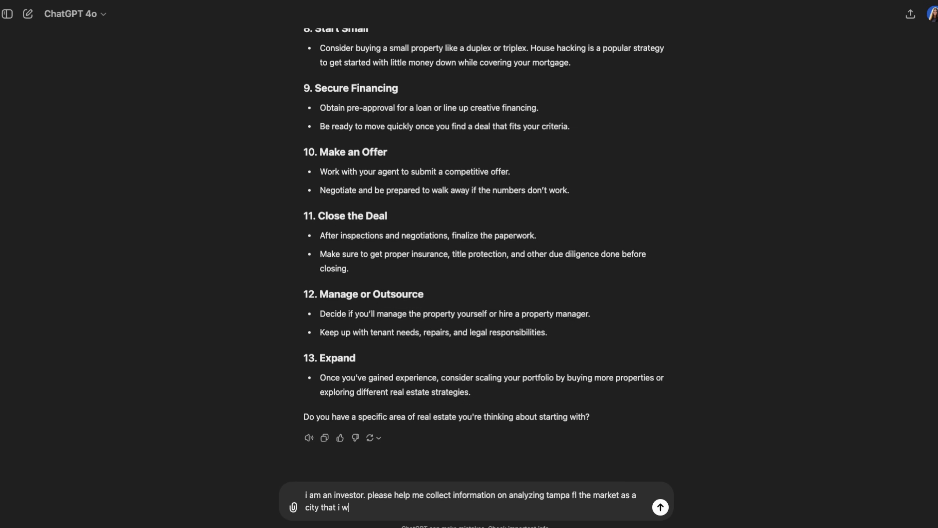
pyautogui.write('ill conduct real estate business in')
pyautogui.press('Return')
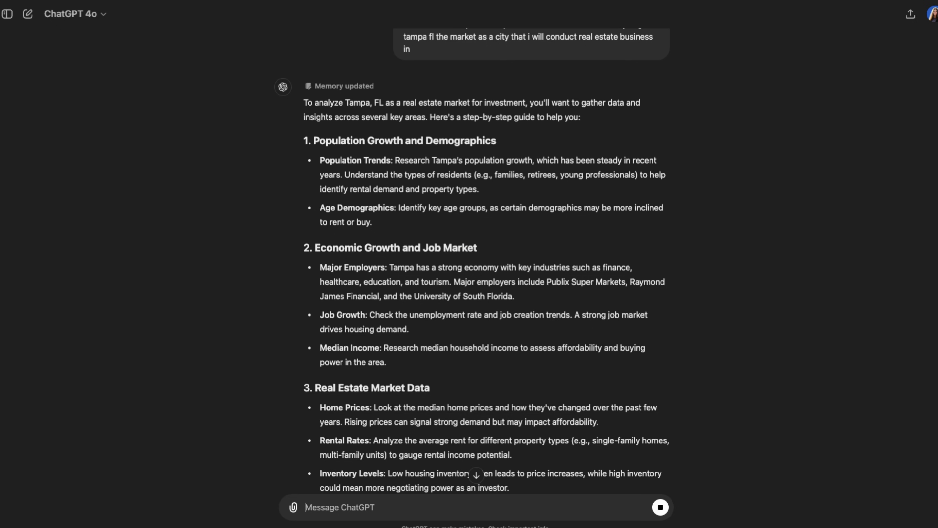
# Highlight the sentence naming Tampa's major employers in ChatGPT's reply and read on through the guide
pyautogui.moveTo(514, 296); pyautogui.dragTo(461, 280)
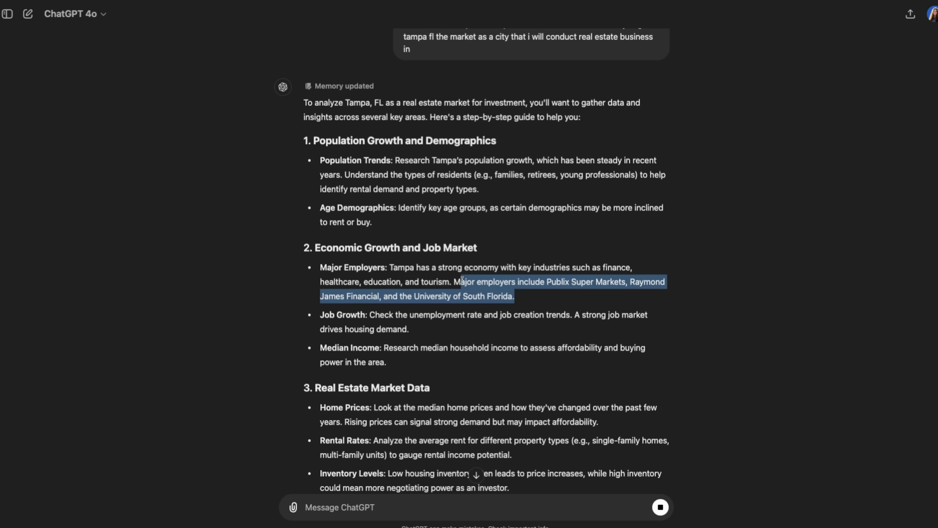
pyautogui.scroll(-5, 451, 296)
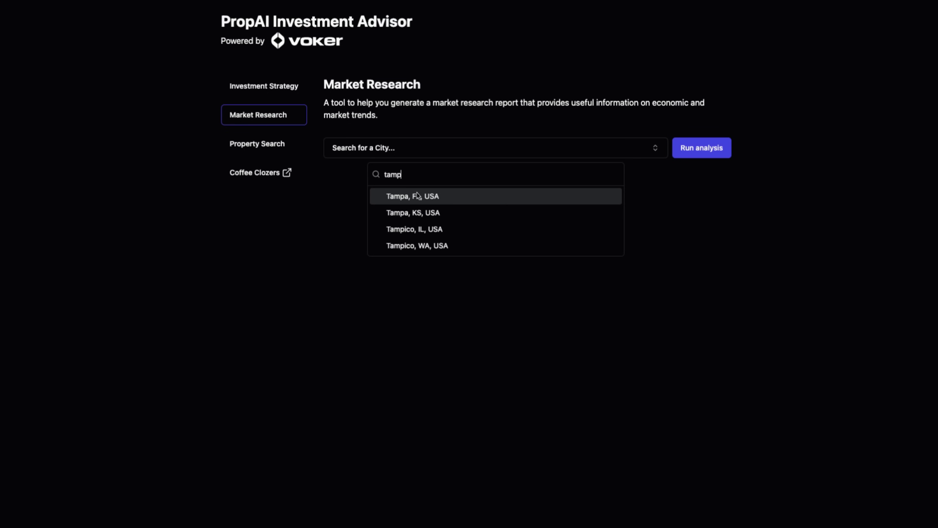
# Run the market research analysis for Tampa, FL, USA and review the headline market figures
pyautogui.click(417, 195)
pyautogui.click(714, 152)
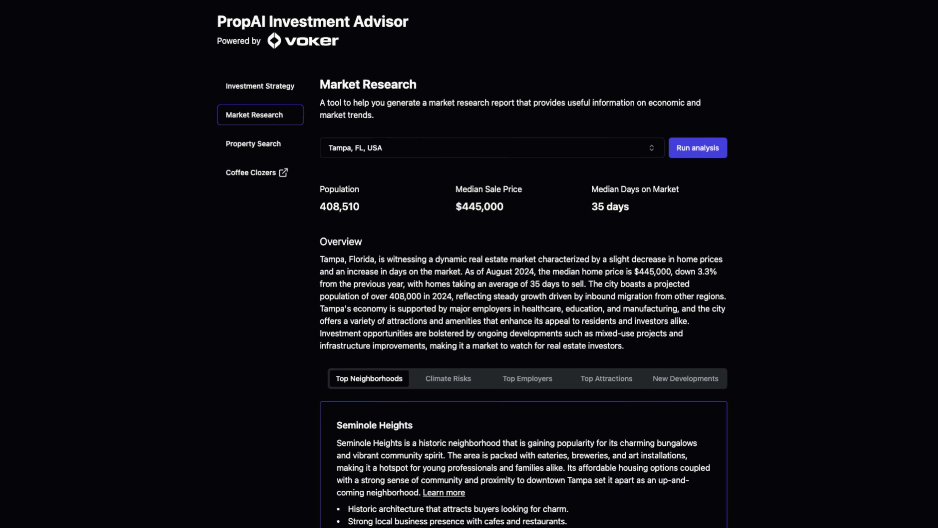
pyautogui.scroll(-2, 469, 263)
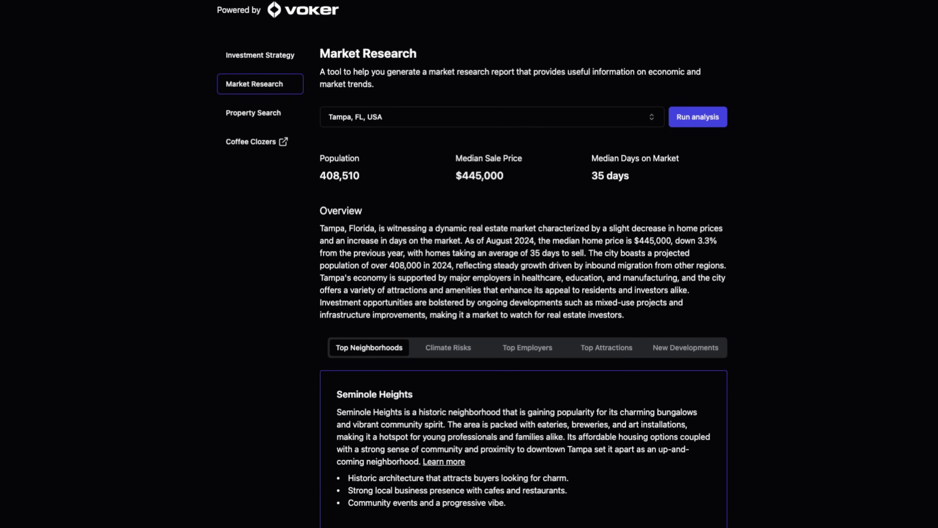
pyautogui.scroll(-2, 469, 264)
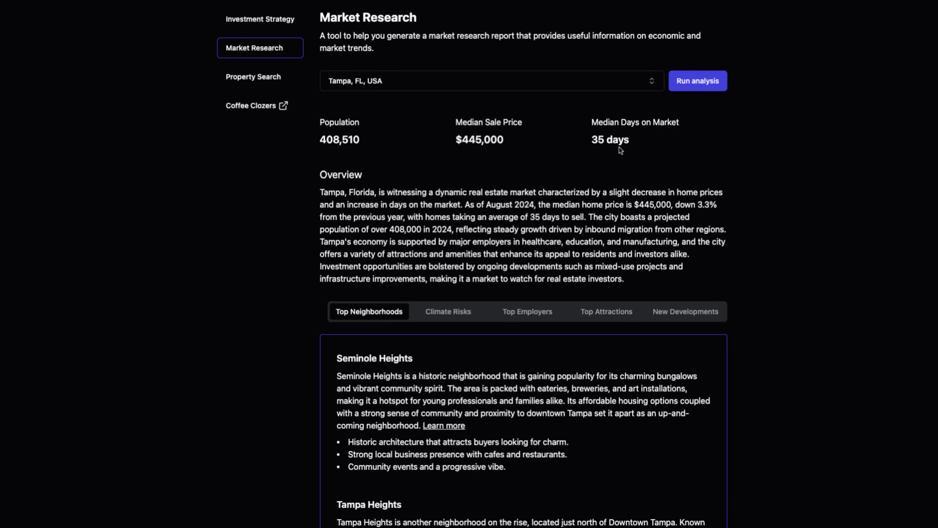
# Read the Tampa report's overview and highlight its passage on employers in healthcare, education and manufacturing
pyautogui.scroll(-3, 768, 248)
pyautogui.moveTo(311, 75)
pyautogui.mouseDown()
pyautogui.moveTo(661, 151)
pyautogui.moveTo(628, 163)
pyautogui.mouseUp()
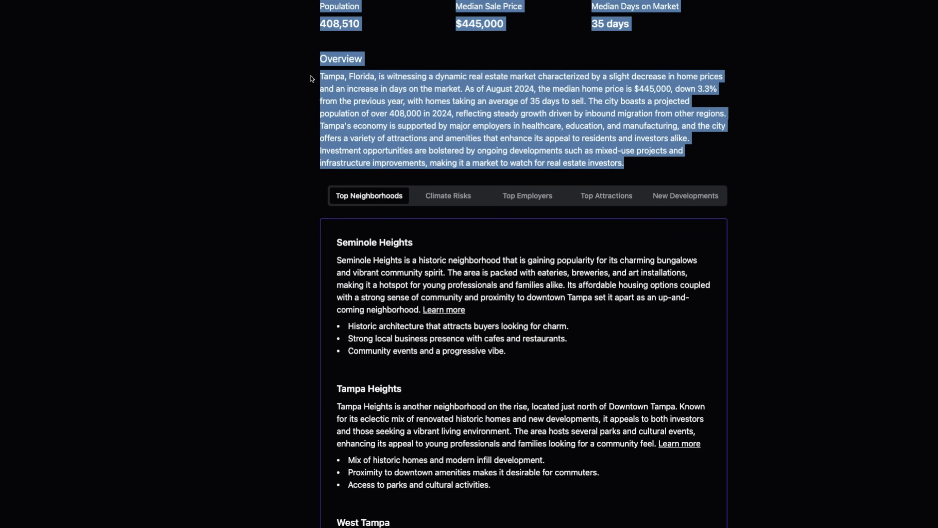
pyautogui.click(754, 170)
pyautogui.moveTo(726, 127); pyautogui.dragTo(467, 126)
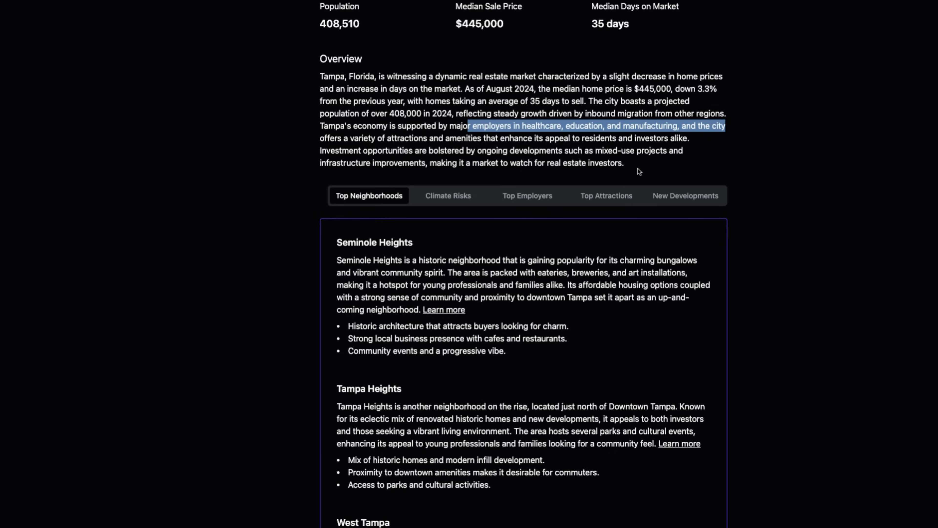
# Read through the top neighborhoods in the Tampa report, from Seminole Heights to Downtown Tampa
pyautogui.scroll(-3, 765, 193)
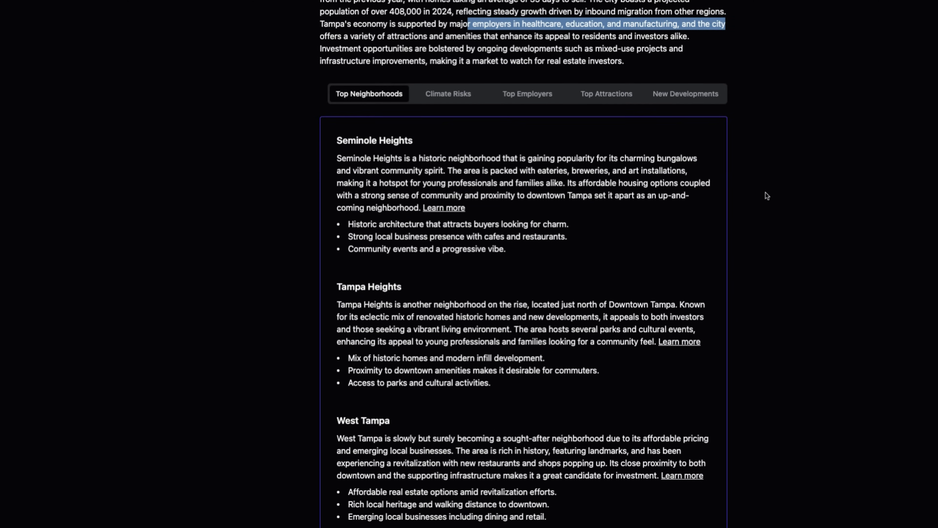
pyautogui.scroll(-9, 765, 193)
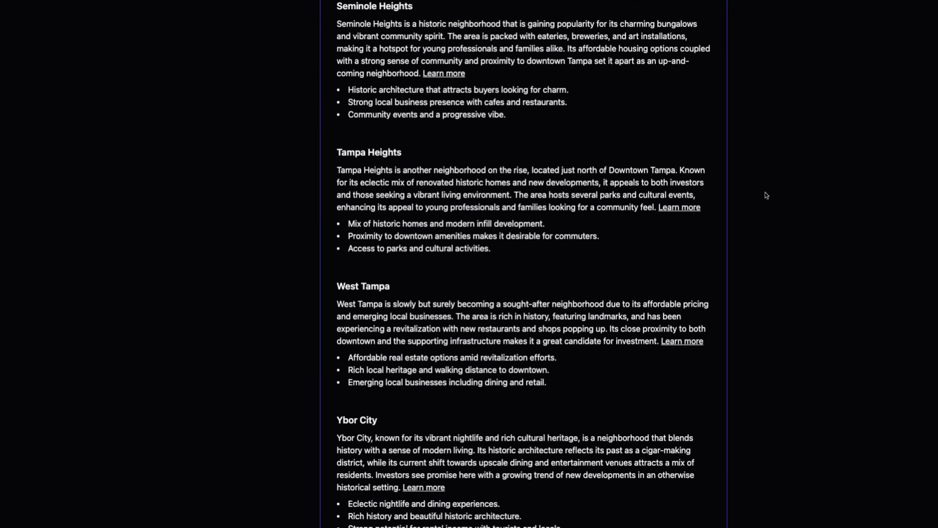
pyautogui.scroll(8, 765, 192)
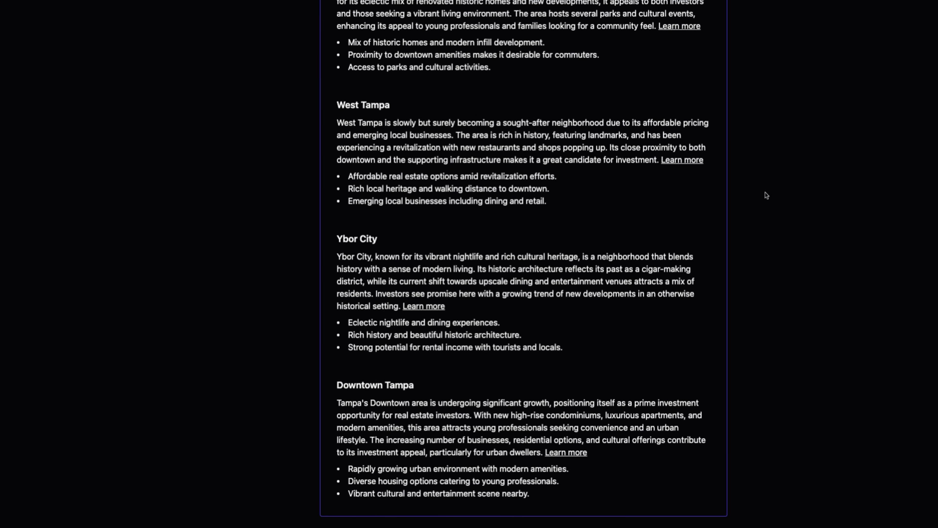
pyautogui.scroll(3, 765, 192)
# Review the report's climate risks and top employers, highlighting MacDill Air Force Base
pyautogui.click(430, 110)
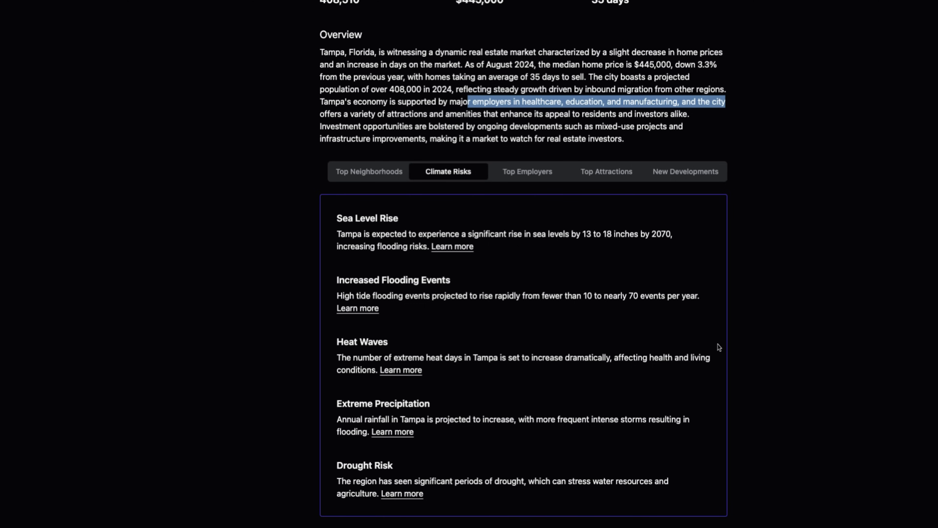
pyautogui.click(529, 177)
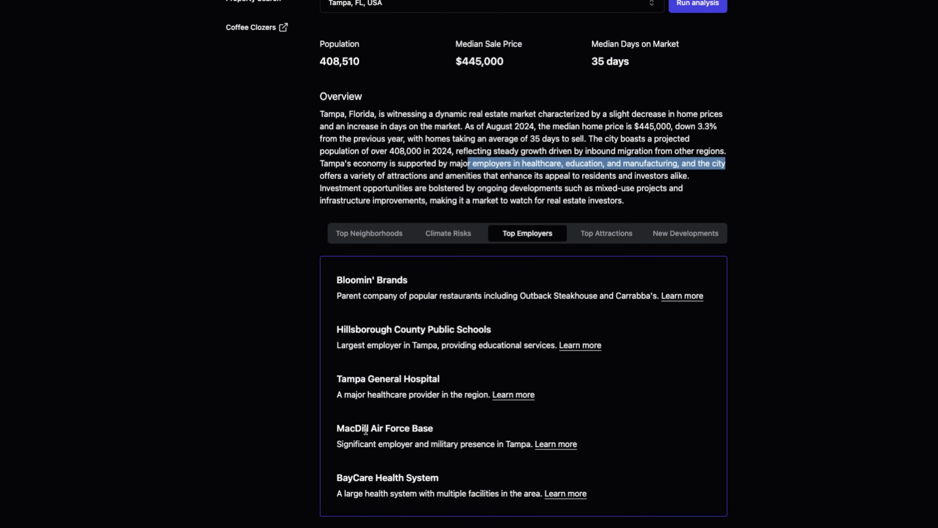
pyautogui.tripleClick(337, 428)
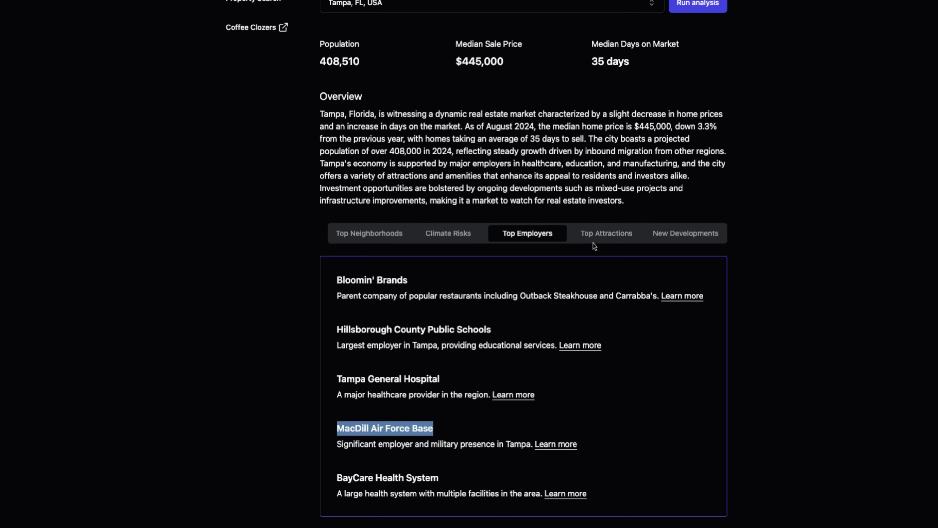
# Review Tampa's top attractions and new developments, highlighting Tampa Riverwalk, Water Street Tampa and part of the Gas Worx heading
pyautogui.click(600, 238)
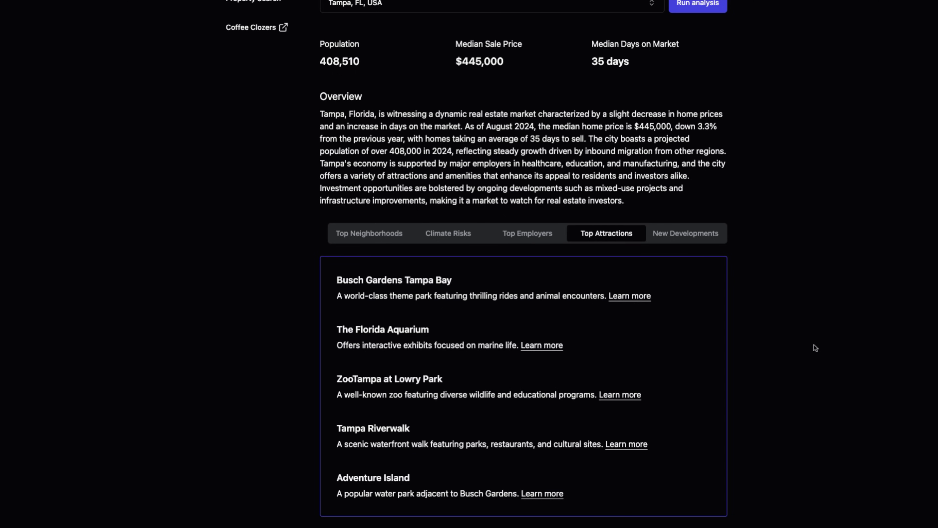
pyautogui.moveTo(424, 430); pyautogui.dragTo(335, 428)
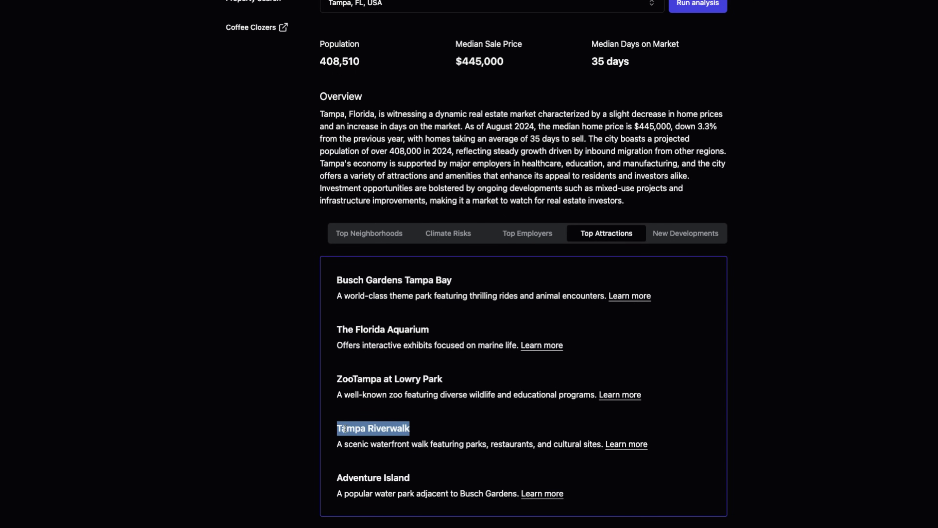
pyautogui.click(685, 236)
pyautogui.scroll(-1, 772, 293)
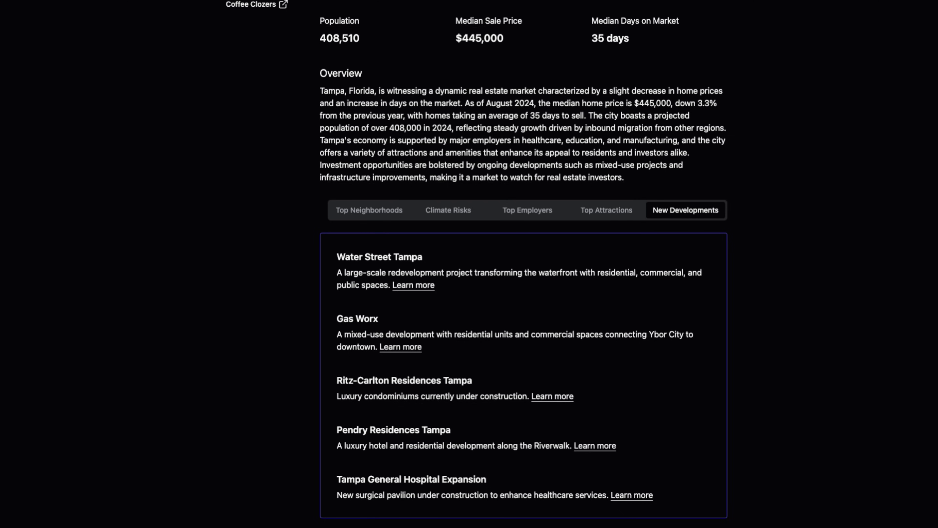
pyautogui.moveTo(317, 258); pyautogui.dragTo(445, 261)
pyautogui.moveTo(344, 319); pyautogui.dragTo(354, 319)
pyautogui.scroll(5, 399, 265)
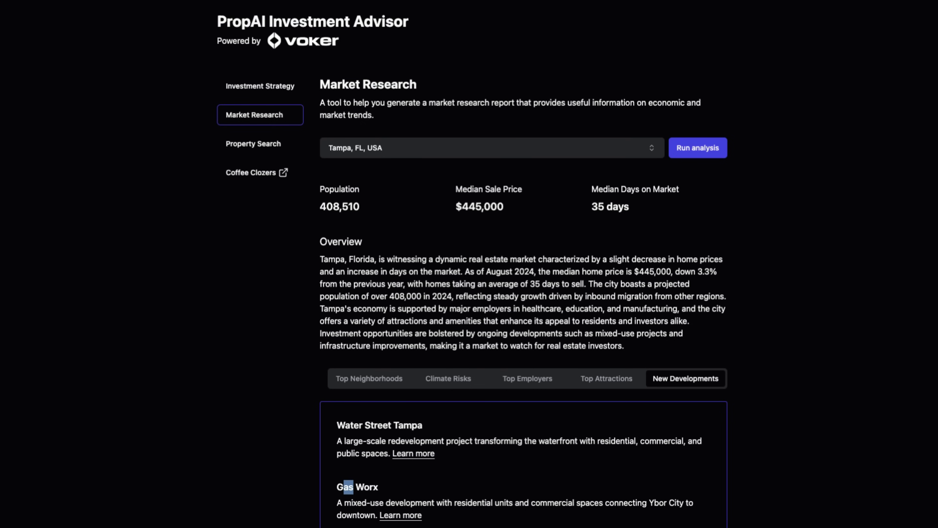
# Run a Property Search analysis for Tampa, FL, USA with a maximum home price of $500000
pyautogui.click(288, 150)
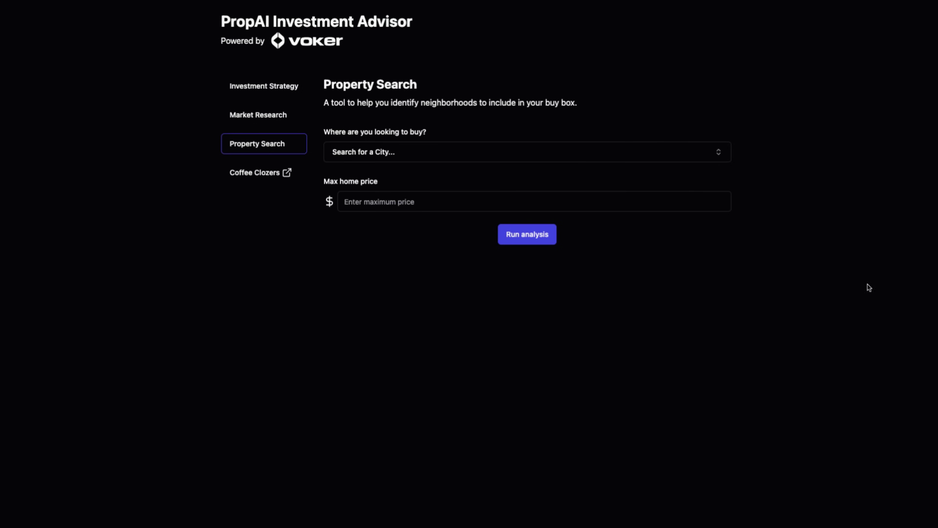
pyautogui.click(533, 151)
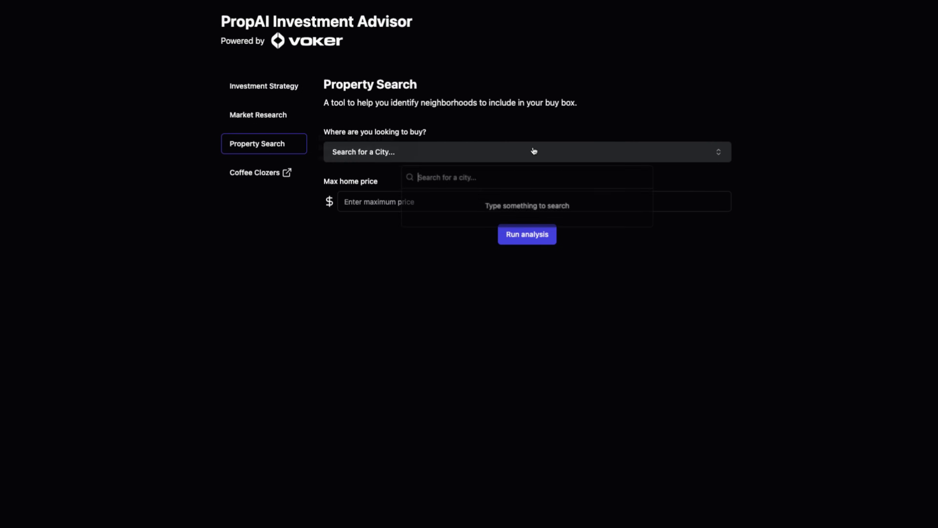
pyautogui.write('tamp')
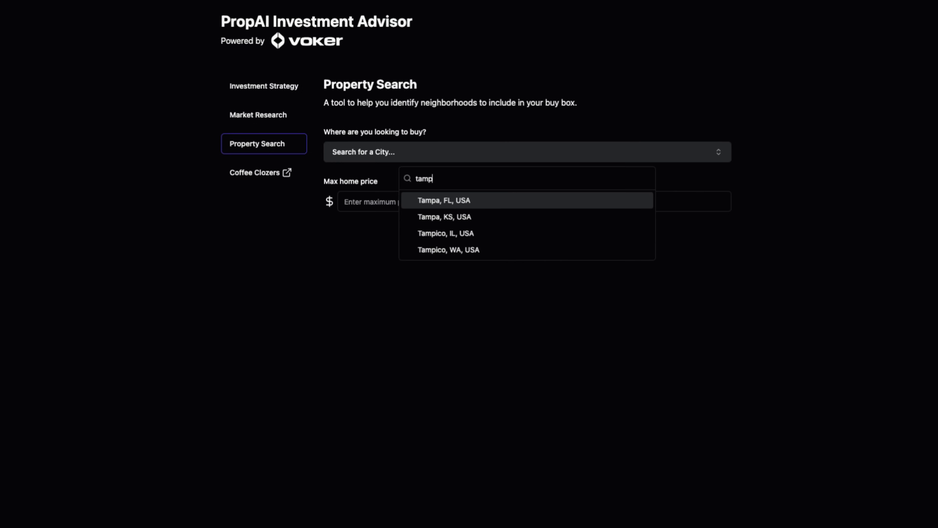
pyautogui.click(520, 201)
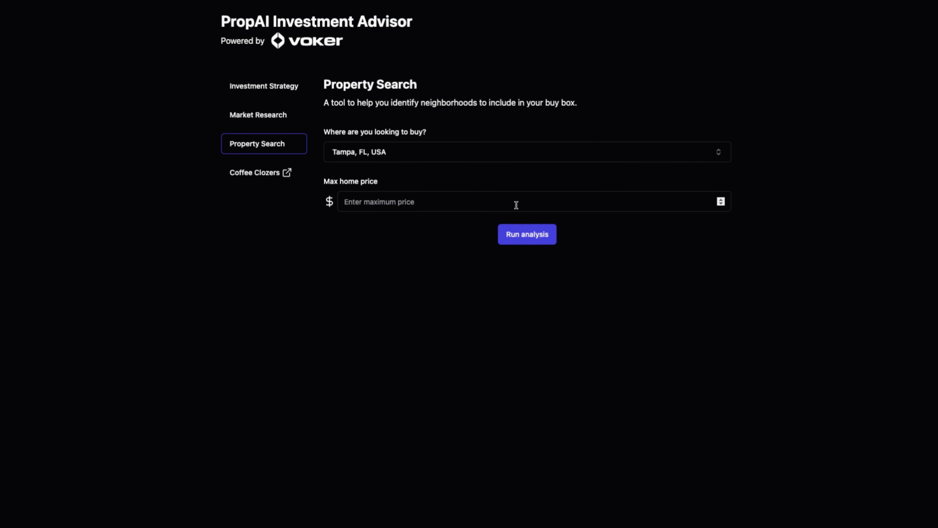
pyautogui.click(516, 205)
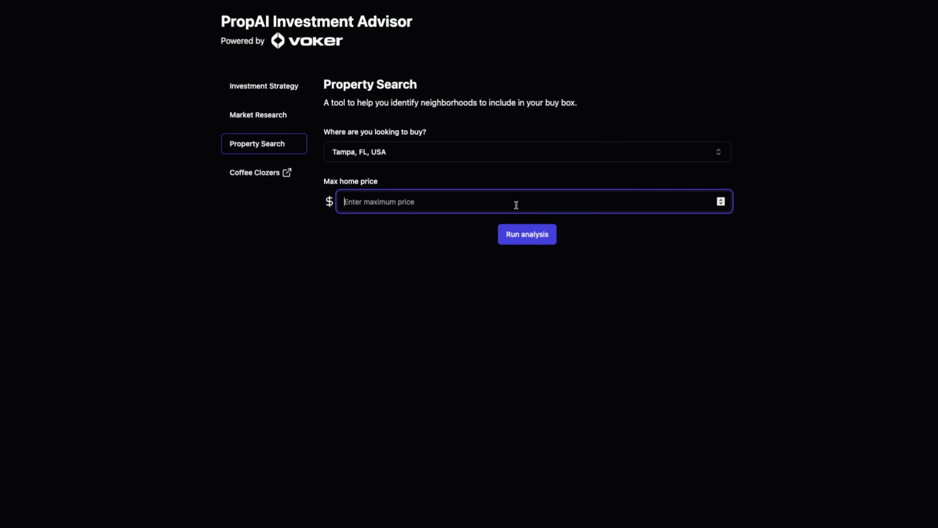
pyautogui.write('500000')
pyautogui.click(517, 244)
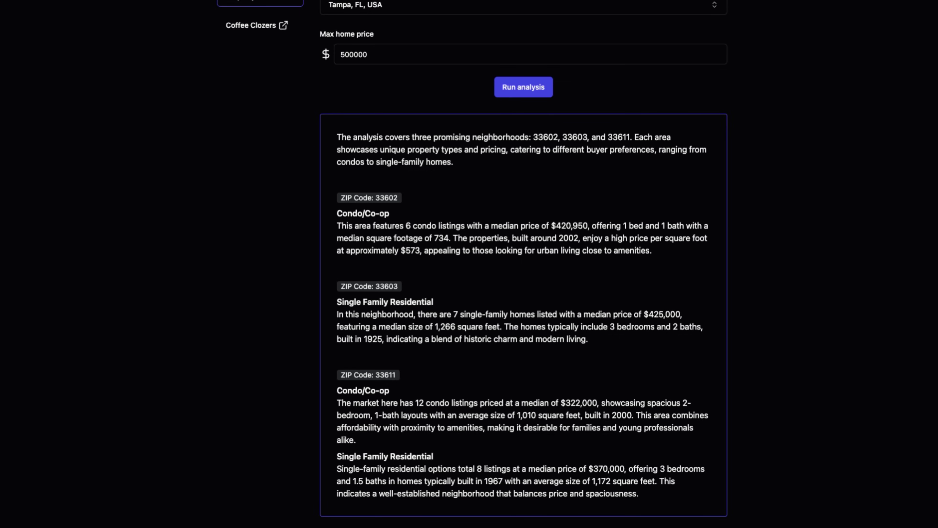
# Look over the PropAI Advisor landing page from its feature summary to the headline
pyautogui.scroll(4, 469, 264)
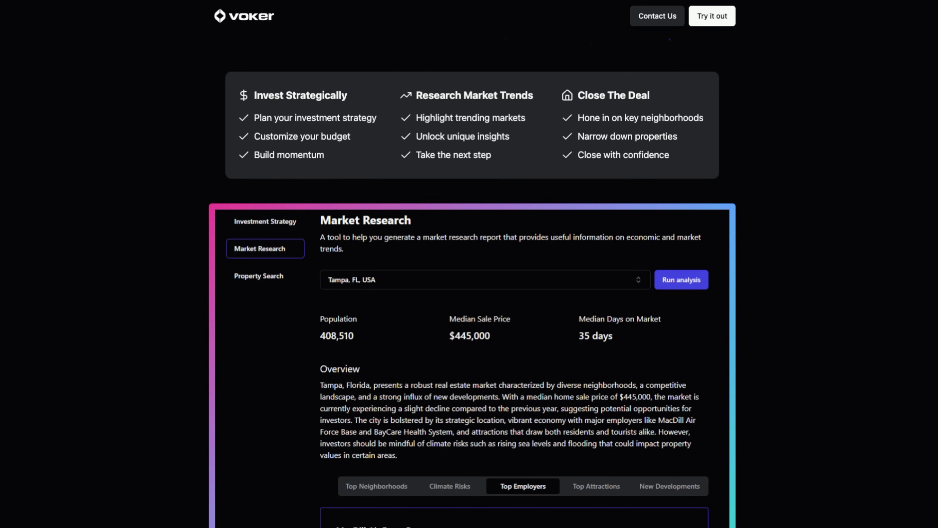
pyautogui.scroll(7, 755, 125)
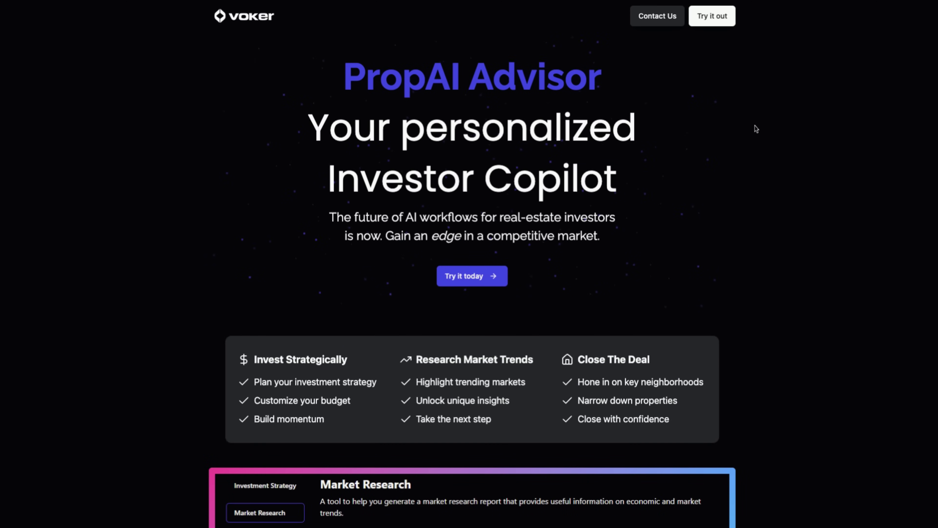